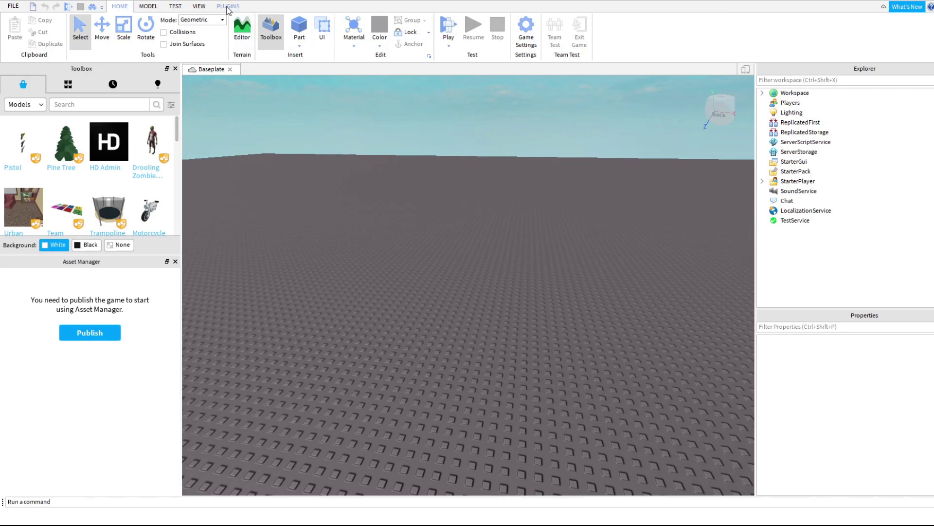
# Open the Animation Editor and the Rig Builder for the Baseplate scene.
pyautogui.moveTo(384, 117); pyautogui.dragTo(384, 119, button='right')
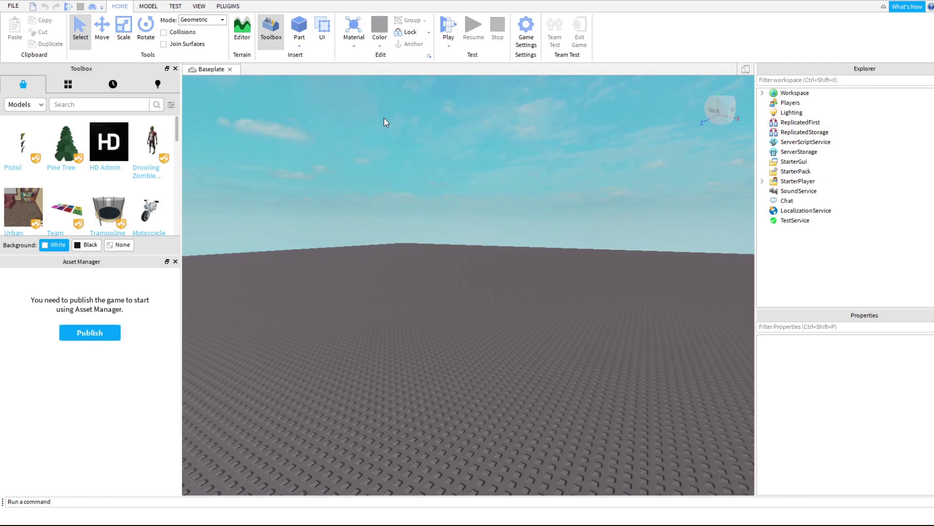
pyautogui.moveTo(384, 118); pyautogui.dragTo(408, 119, button='right')
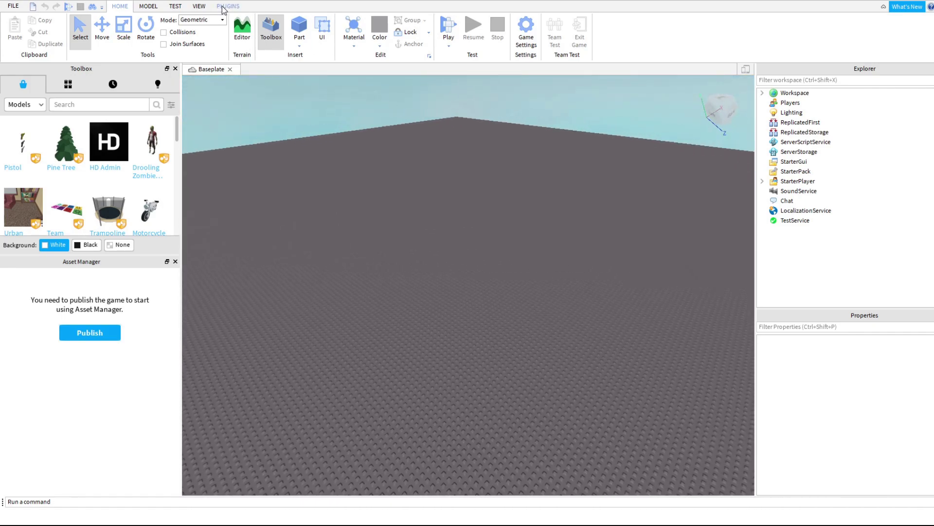
pyautogui.click(224, 7)
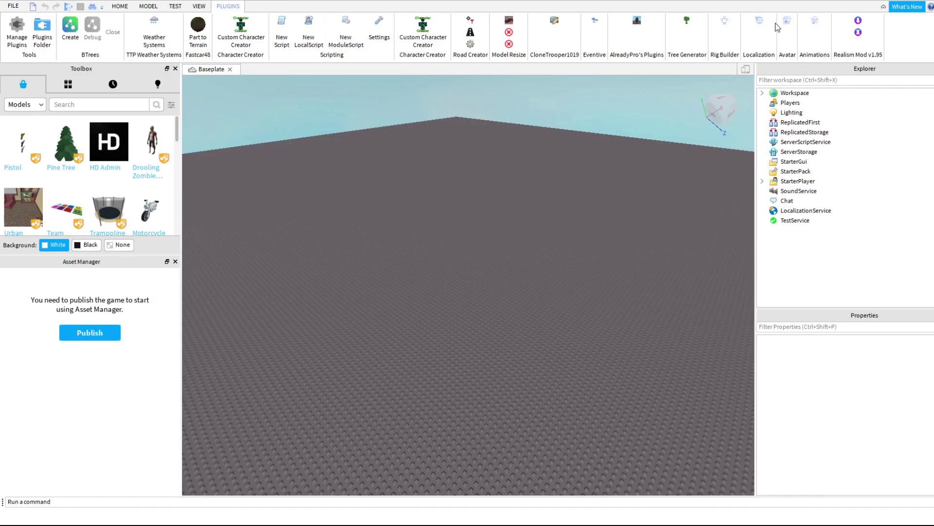
pyautogui.click(815, 20)
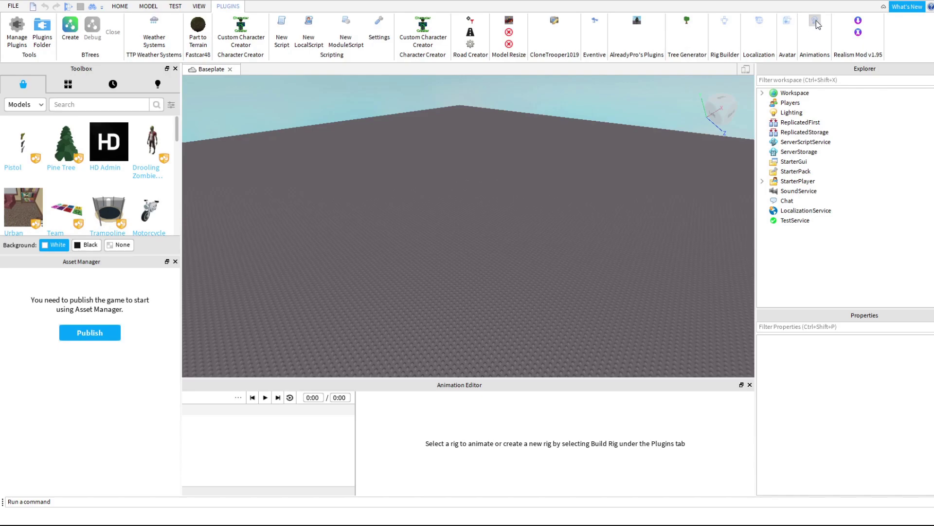
pyautogui.click(726, 22)
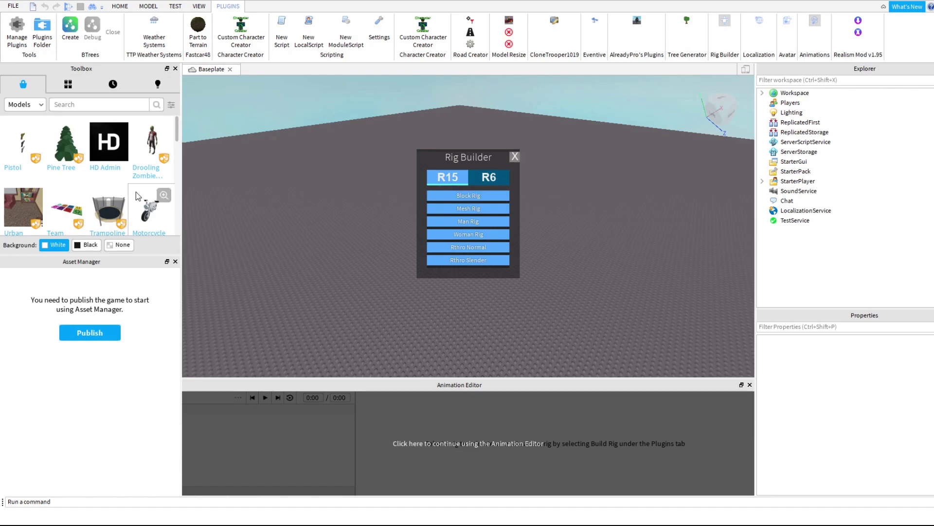
# Search the Toolbox models for "noob" and insert the Noob model into the scene.
pyautogui.click(108, 105)
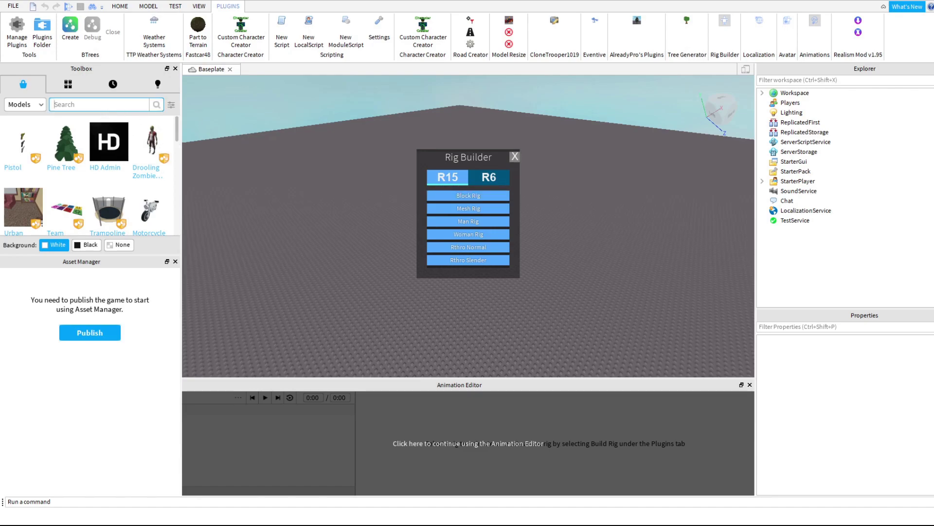
pyautogui.write('noob')
pyautogui.press('Return')
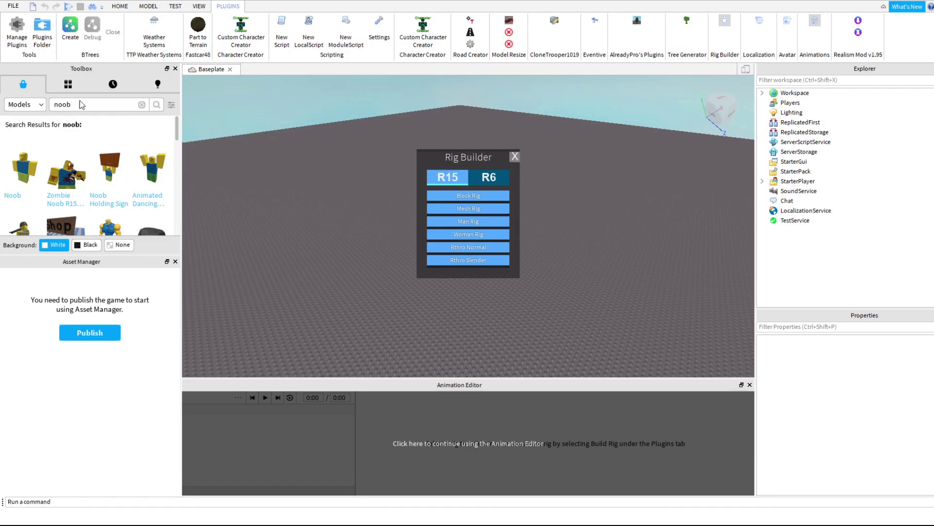
pyautogui.moveTo(67, 188)
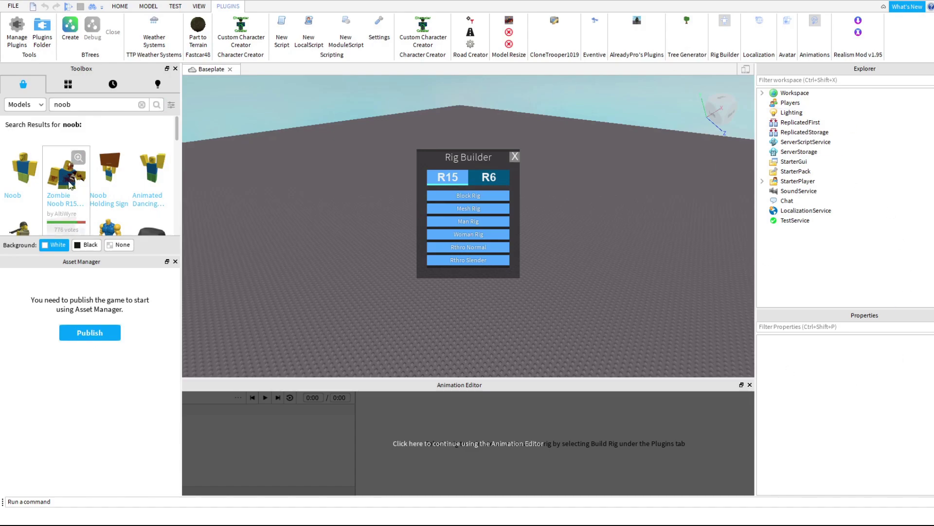
pyautogui.click(81, 178)
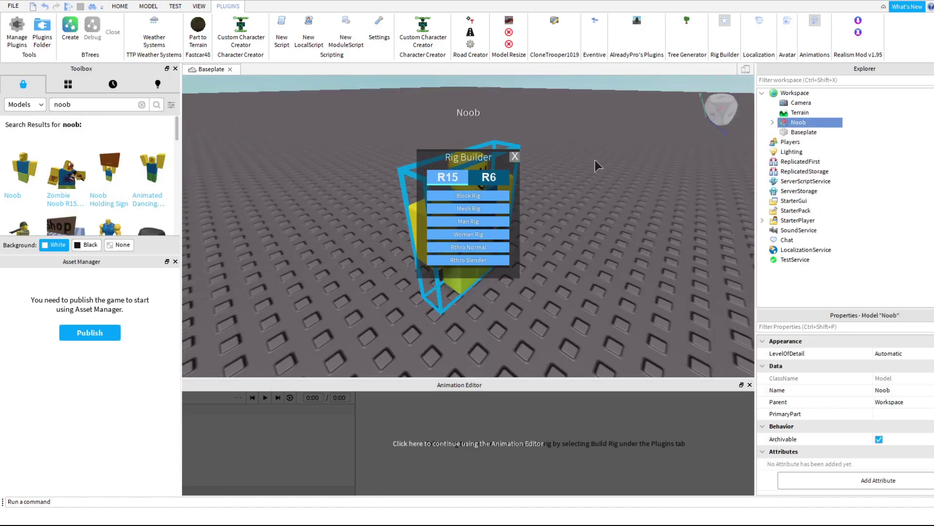
# Insert an R15 Block Rig and move the Noob model farther away from the new Dummy.
pyautogui.moveTo(595, 160); pyautogui.dragTo(471, 182, button='right')
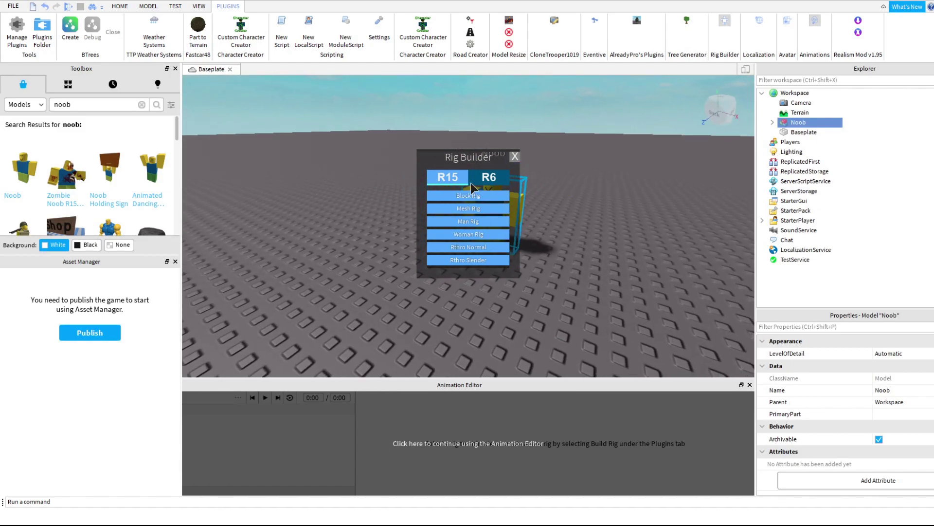
pyautogui.click(472, 194)
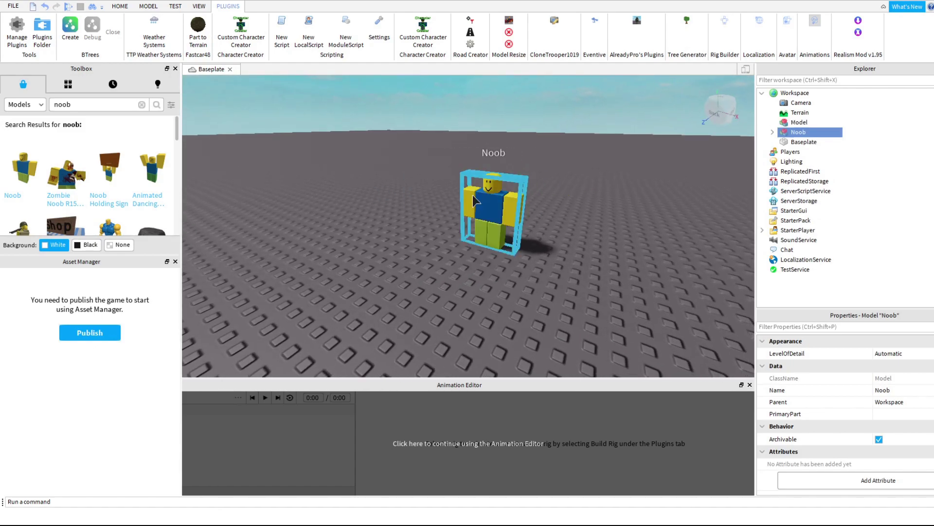
pyautogui.moveTo(417, 215); pyautogui.dragTo(431, 218)
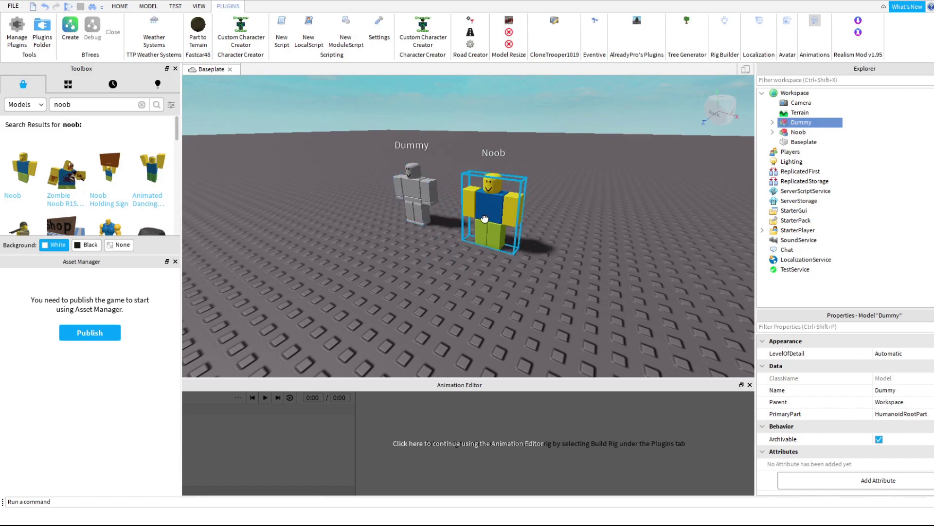
pyautogui.moveTo(493, 213); pyautogui.dragTo(549, 205)
pyautogui.click(580, 281)
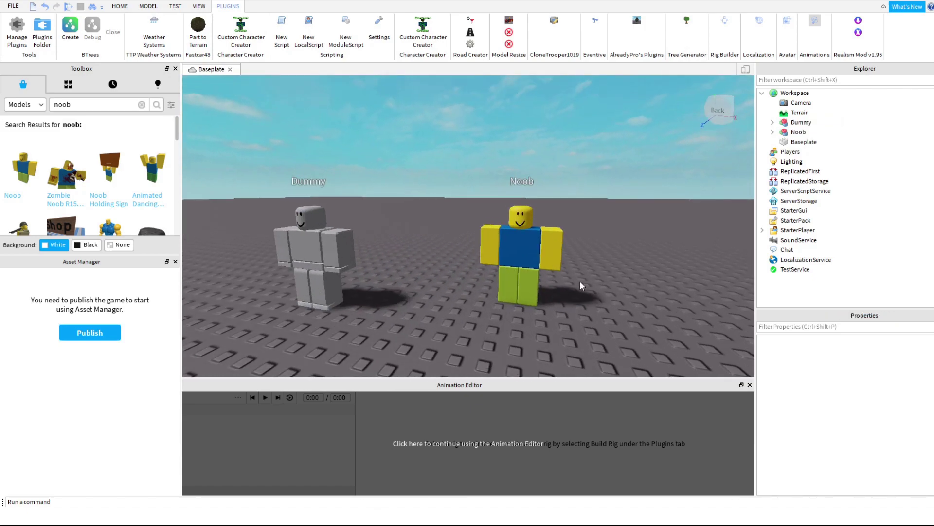
# Reactivate the Animation Editor and select the Dummy as the rig to animate.
pyautogui.press('a')
pyautogui.click(471, 262)
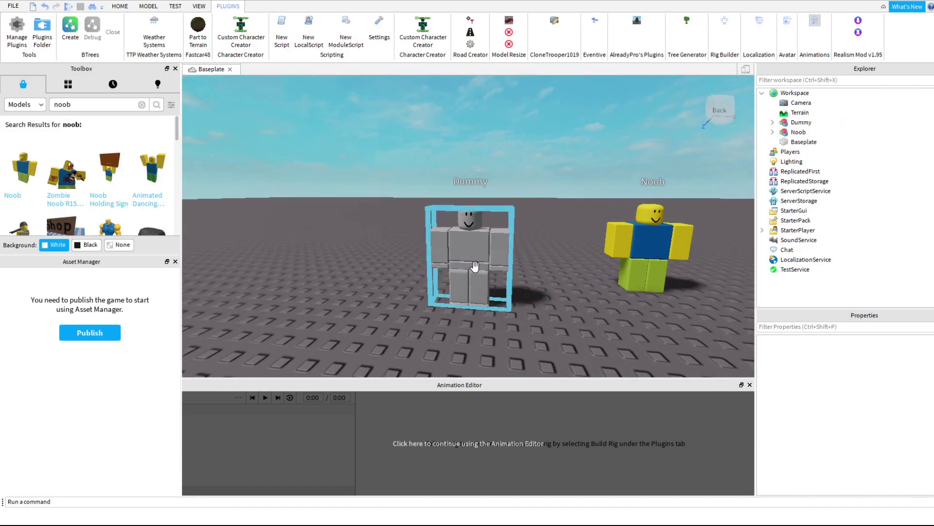
pyautogui.click(580, 192)
pyautogui.press('e')
pyautogui.press('w')
pyautogui.press('s')
pyautogui.press('q')
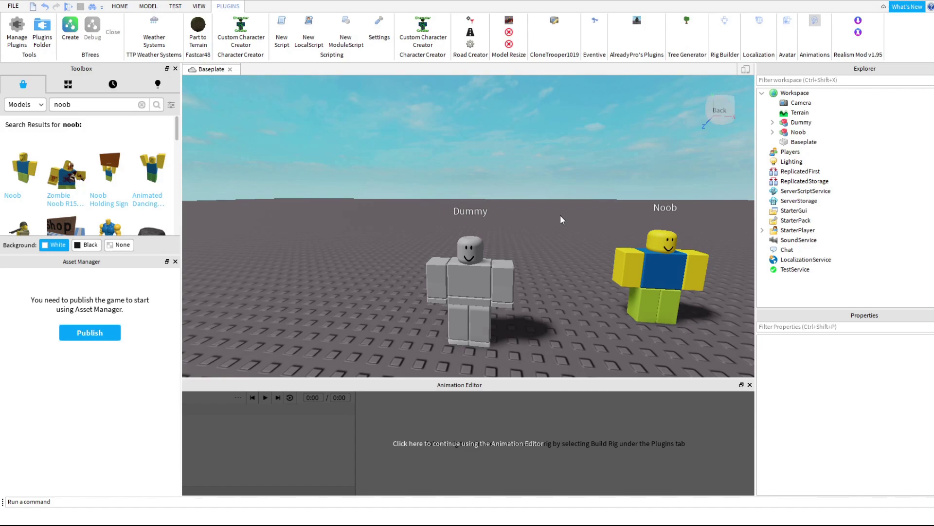
pyautogui.click(816, 24)
pyautogui.click(816, 23)
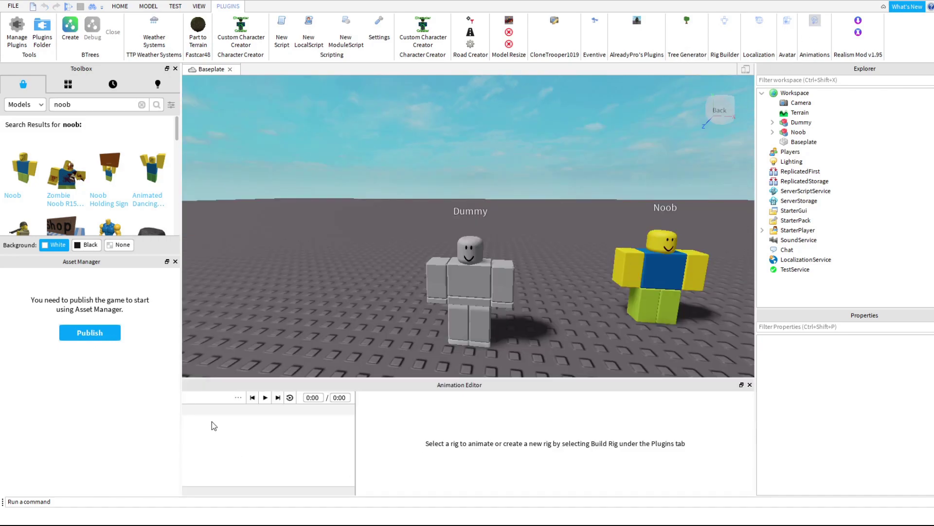
pyautogui.click(457, 294)
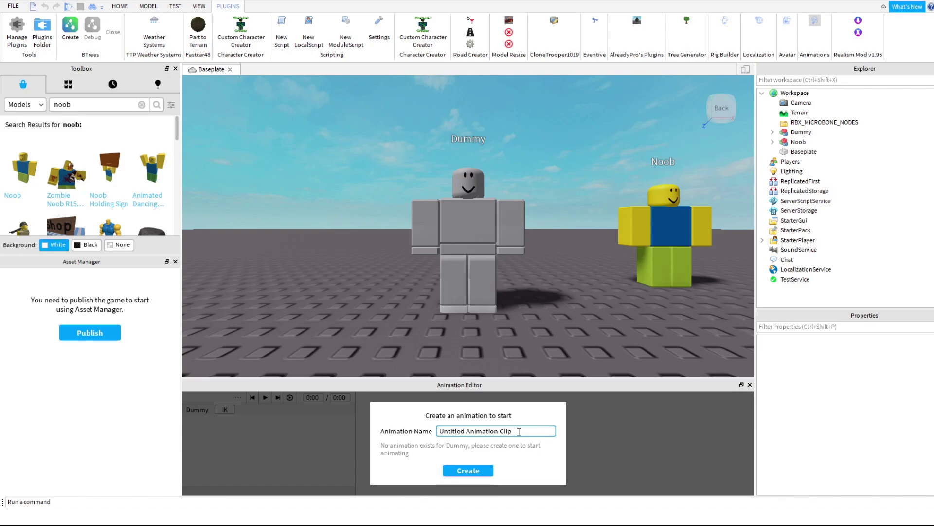
# Create a new animation for the Dummy named "A".
pyautogui.press('BackSpace')
pyautogui.press('BackSpace')
pyautogui.press('BackSpace')
pyautogui.press('BackSpace')
pyautogui.press('BackSpace')
pyautogui.press('BackSpace')
pyautogui.press('BackSpace')
pyautogui.press('BackSpace')
pyautogui.press('BackSpace')
pyautogui.press('BackSpace')
pyautogui.press('BackSpace')
pyautogui.press('BackSpace')
pyautogui.press('BackSpace')
pyautogui.press('BackSpace')
pyautogui.press('BackSpace')
pyautogui.press('BackSpace')
pyautogui.press('BackSpace')
pyautogui.press('BackSpace')
pyautogui.press('BackSpace')
pyautogui.press('BackSpace')
pyautogui.press('BackSpace')
pyautogui.write('A')
pyautogui.press('Return')
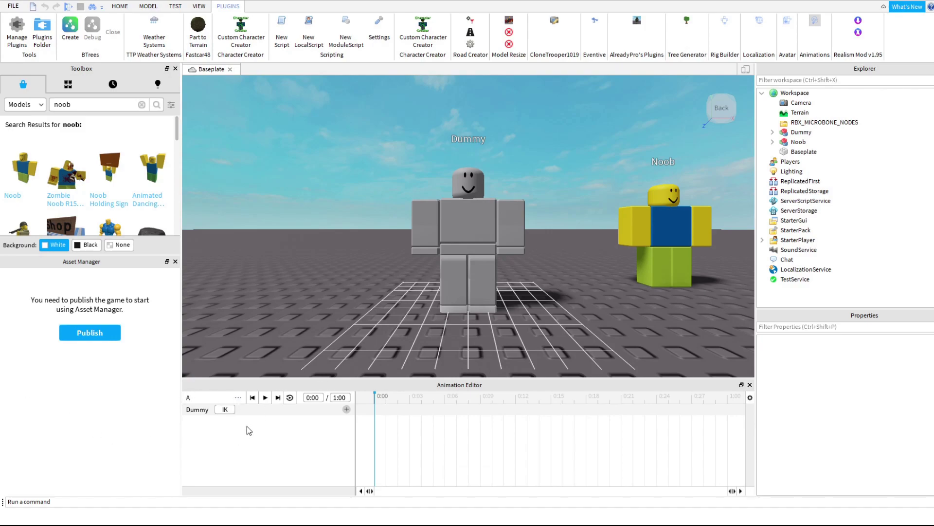
# Scrub through the empty timeline to its end and return the playhead to 0:00.
pyautogui.moveTo(568, 286); pyautogui.dragTo(542, 308, button='right')
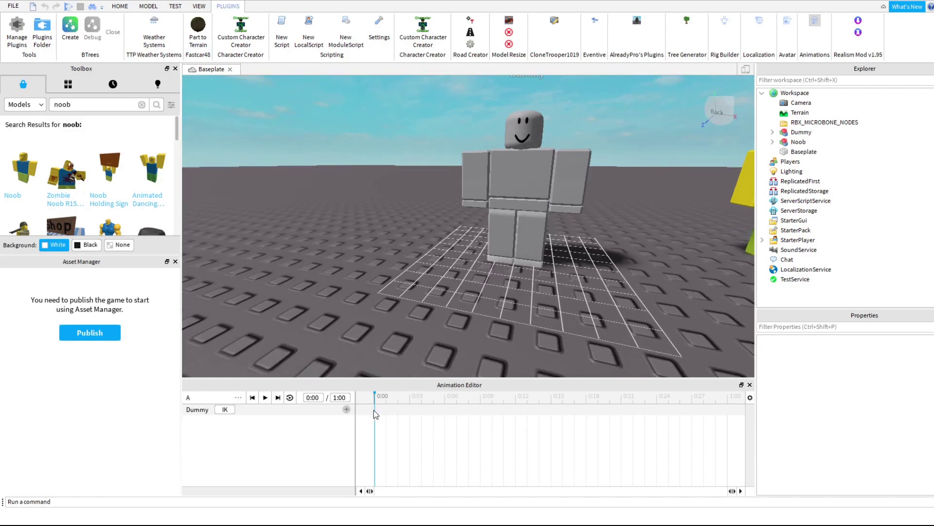
pyautogui.click(340, 398)
pyautogui.moveTo(384, 398); pyautogui.dragTo(717, 399)
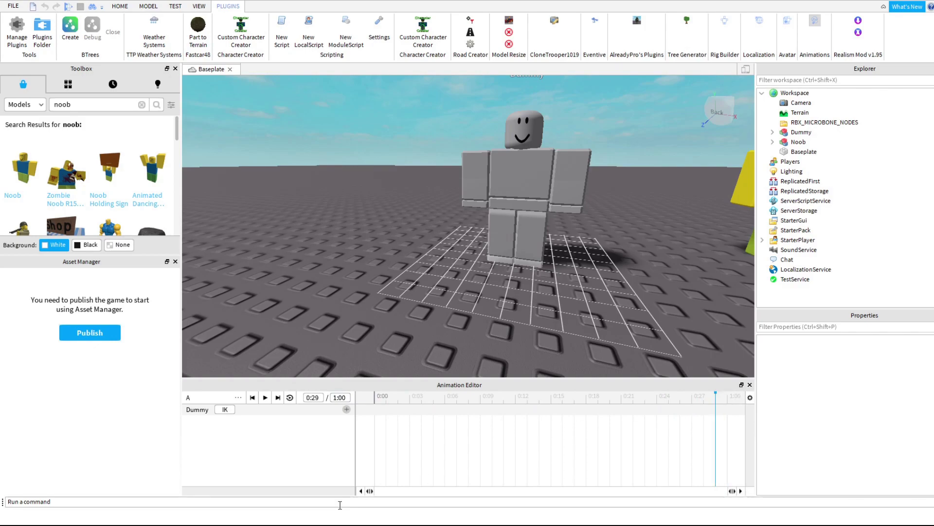
pyautogui.click(410, 402)
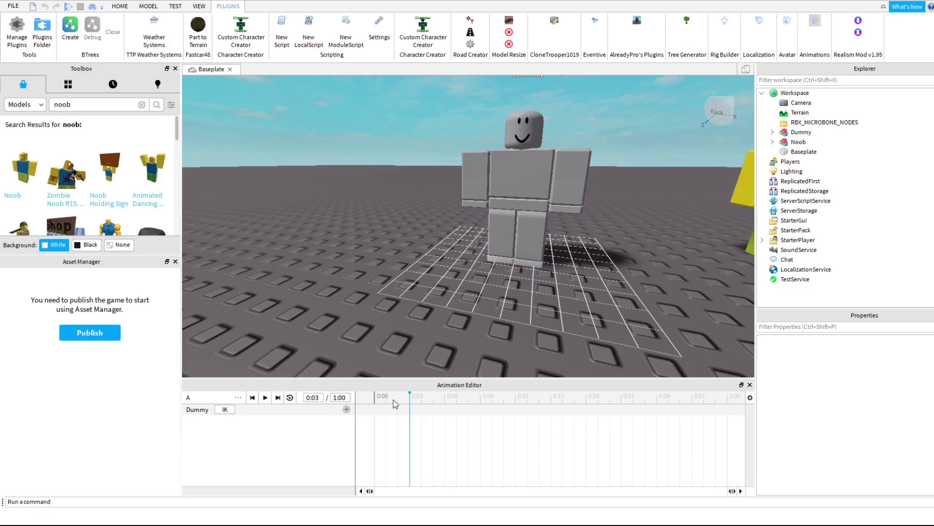
pyautogui.moveTo(421, 398); pyautogui.dragTo(480, 398)
pyautogui.click(727, 400)
pyautogui.click(380, 400)
# Try adding tracks for all of the Dummy's body parts to the timeline.
pyautogui.click(345, 410)
pyautogui.click(366, 405)
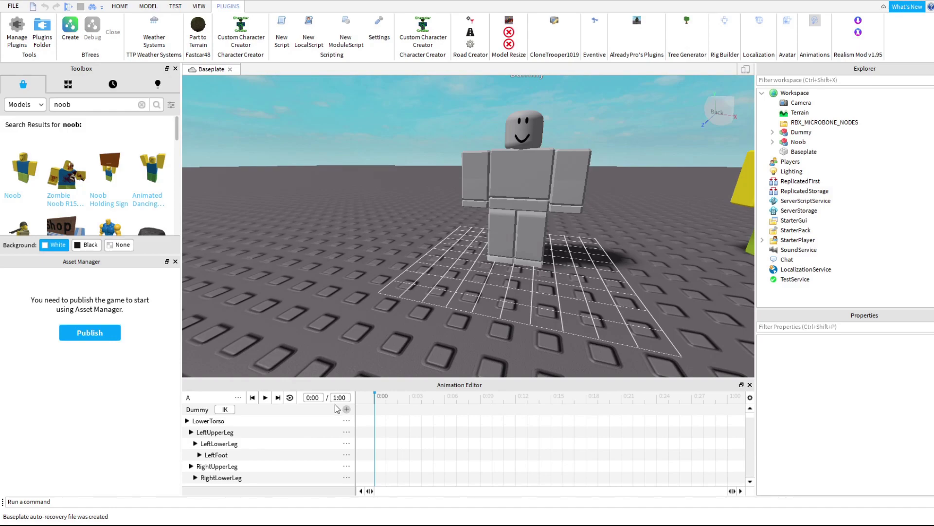
pyautogui.click(366, 345)
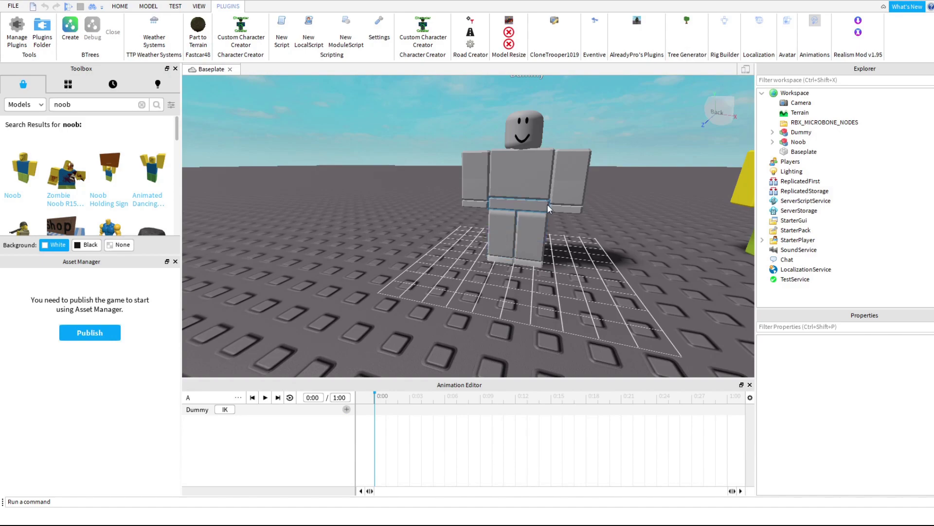
# Rotate the Dummy's left upper arm outward and up to set a keyframe at 0:00.
pyautogui.click(582, 188)
pyautogui.click(418, 309)
pyautogui.click(573, 174)
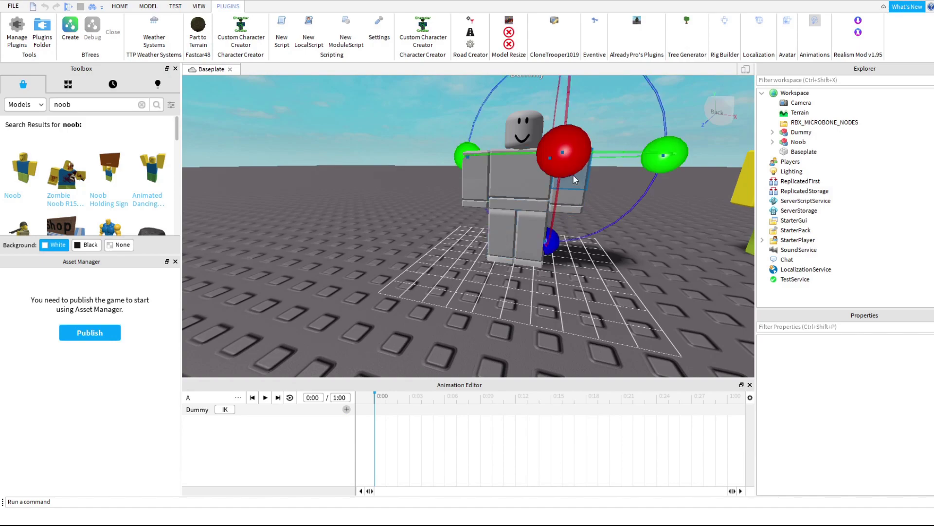
pyautogui.moveTo(552, 251); pyautogui.dragTo(644, 165)
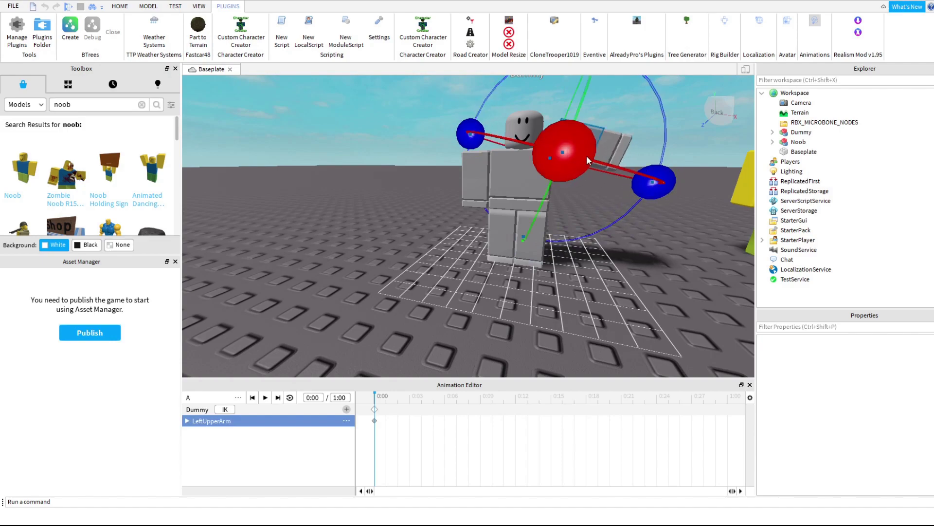
pyautogui.moveTo(474, 246); pyautogui.dragTo(478, 244, button='right')
pyautogui.click(498, 347)
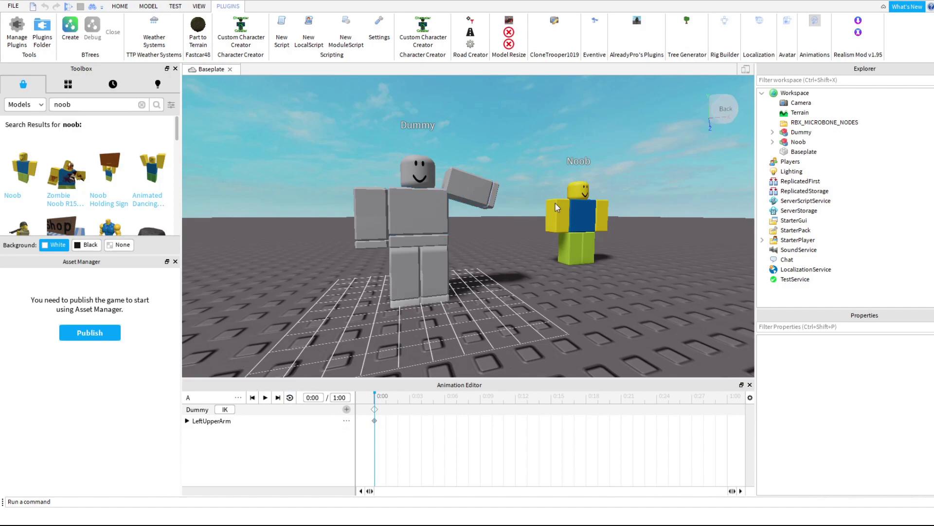
# Rotate the Dummy's left upper arm slightly higher in the 0:00 pose.
pyautogui.click(472, 192)
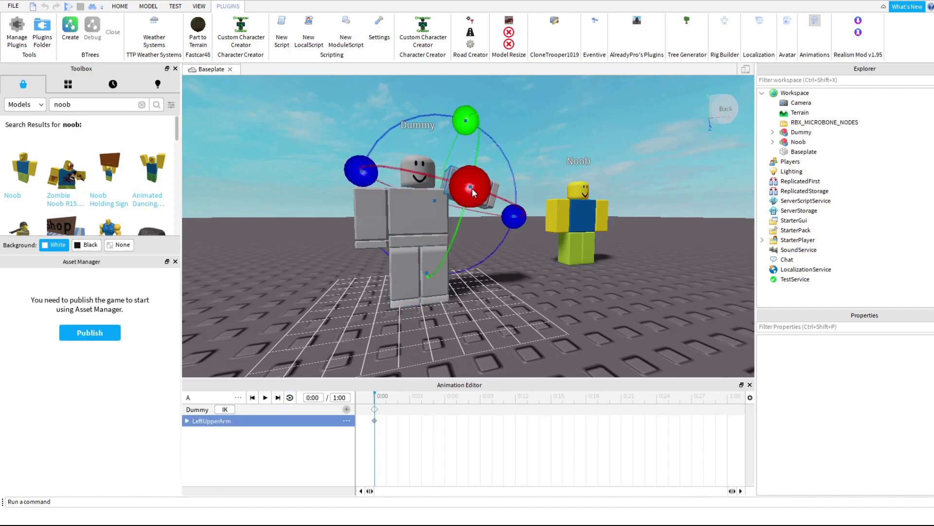
pyautogui.moveTo(514, 225); pyautogui.dragTo(517, 217)
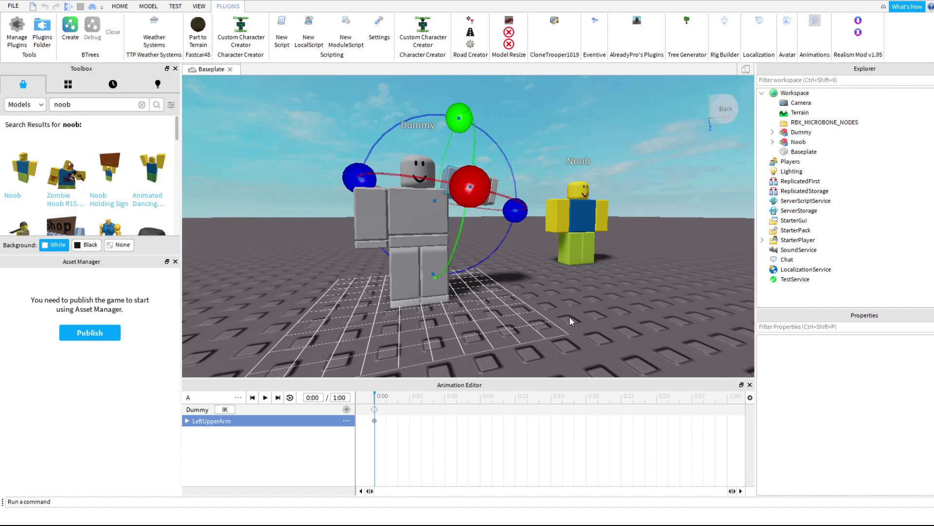
pyautogui.click(374, 410)
pyautogui.click(633, 296)
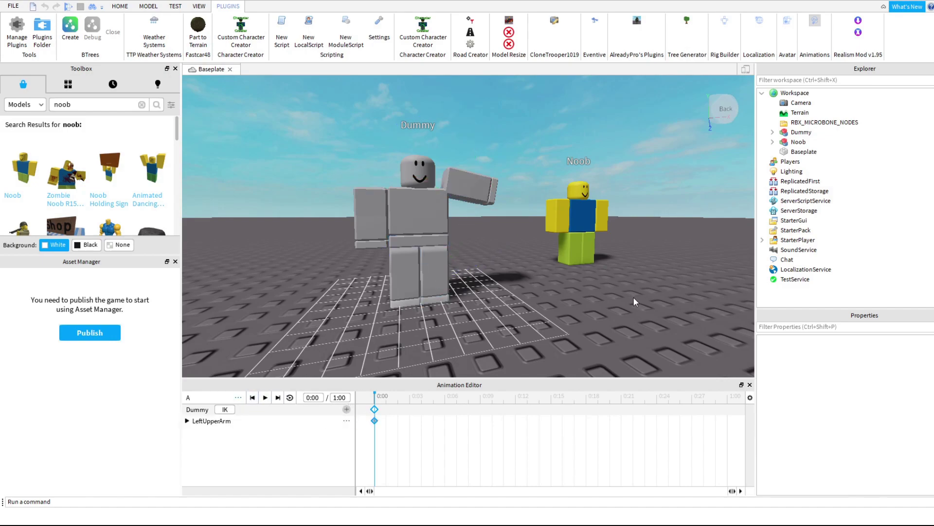
# Move the playhead to 1:00 and rotate the left upper arm further upward to set an end keyframe.
pyautogui.click(475, 185)
pyautogui.click(464, 420)
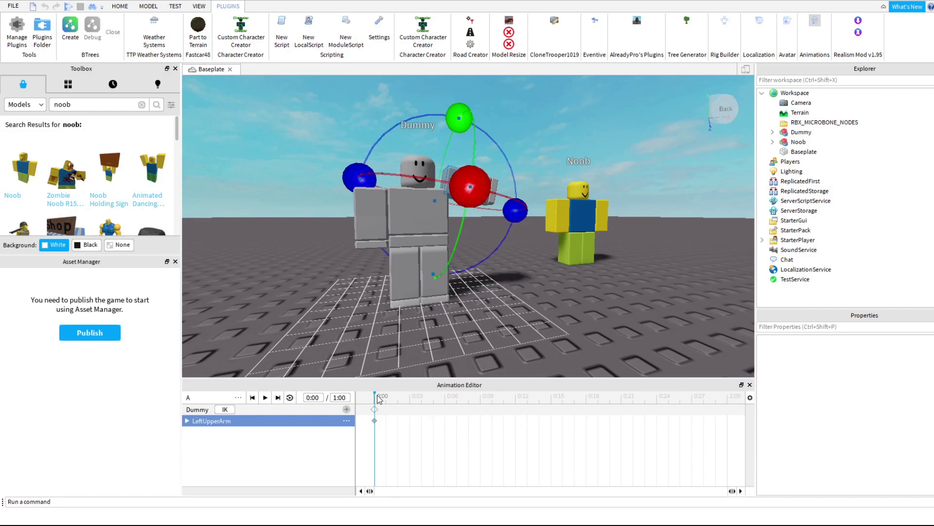
pyautogui.moveTo(380, 396); pyautogui.dragTo(728, 397)
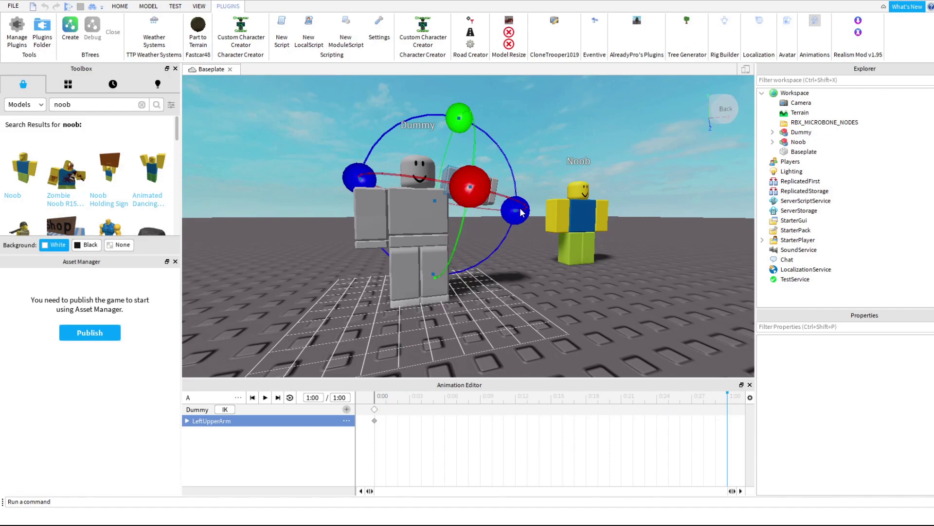
pyautogui.moveTo(520, 211); pyautogui.dragTo(502, 149)
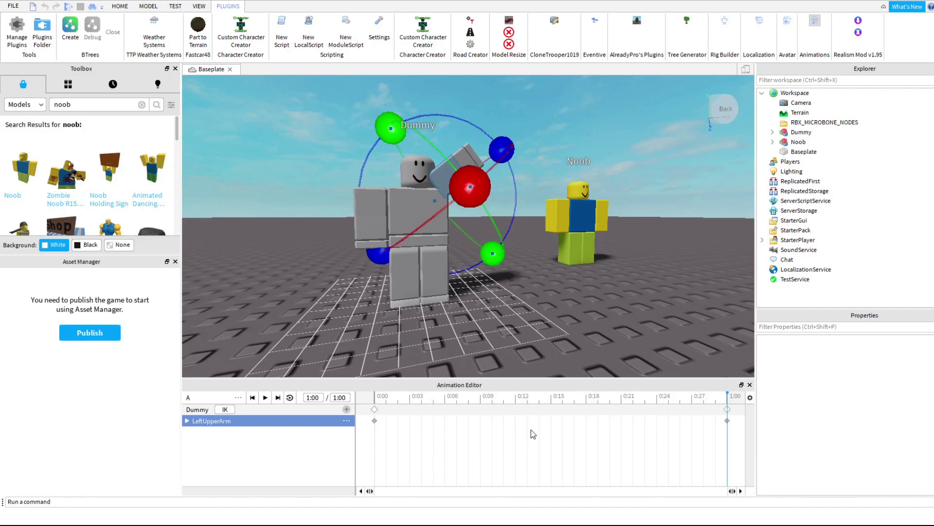
# Preview the arm animation with looping on, turn looping off and return the playhead to 0:00.
pyautogui.click(291, 398)
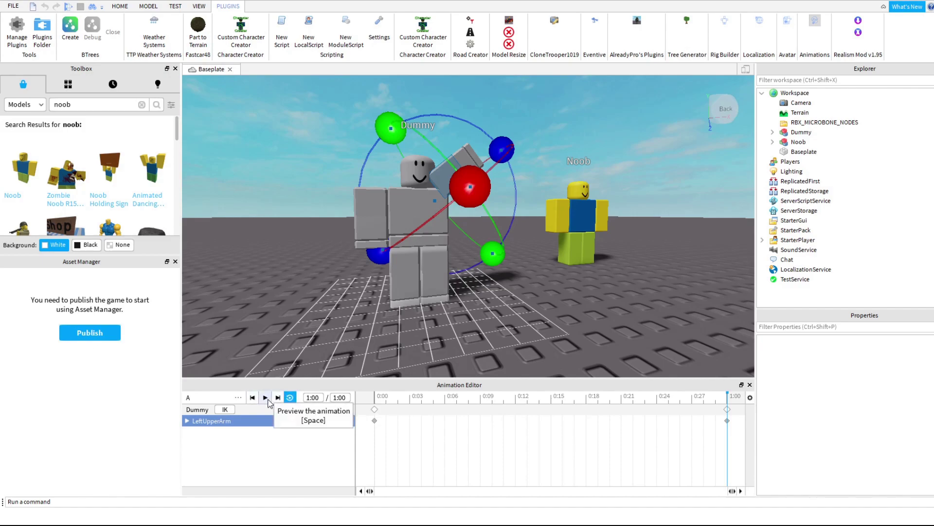
pyautogui.click(267, 400)
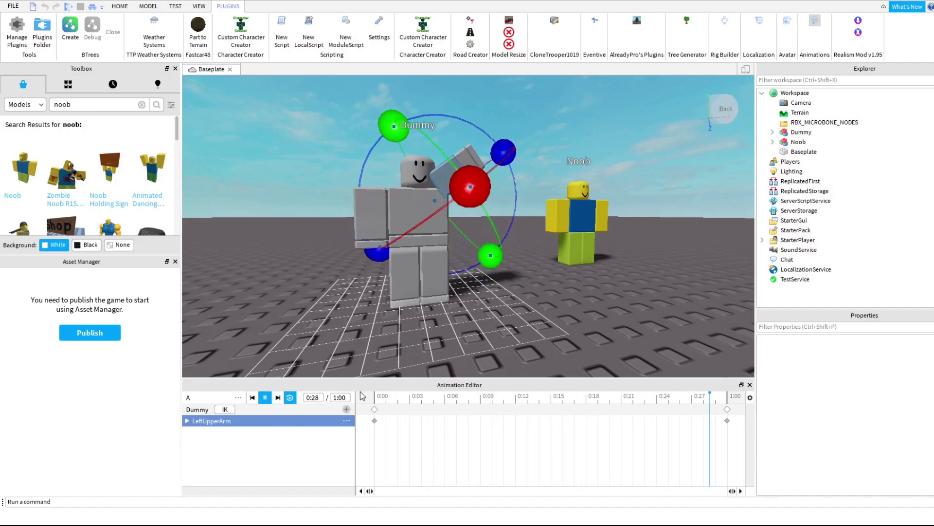
pyautogui.click(288, 399)
pyautogui.click(364, 398)
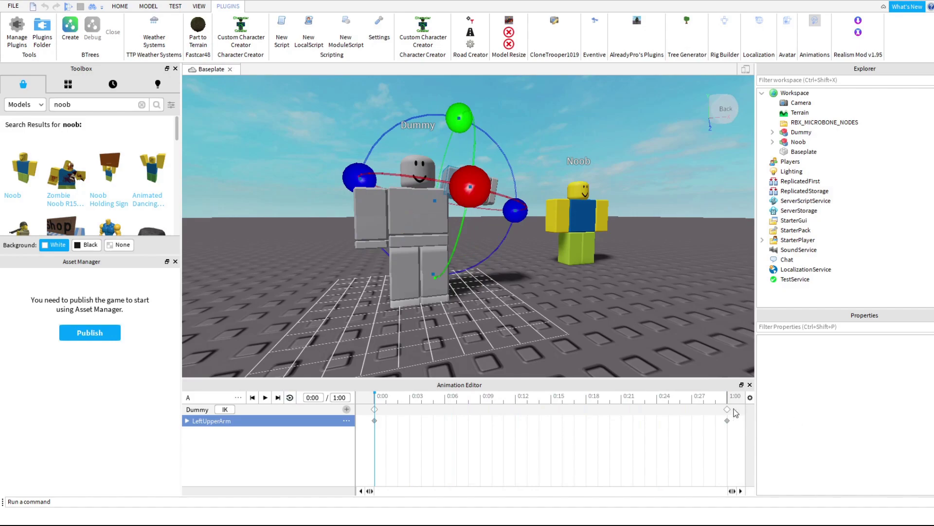
# Try the left upper arm's end keyframe at 0:15 and preview the shortened animation.
pyautogui.moveTo(727, 411); pyautogui.dragTo(550, 420)
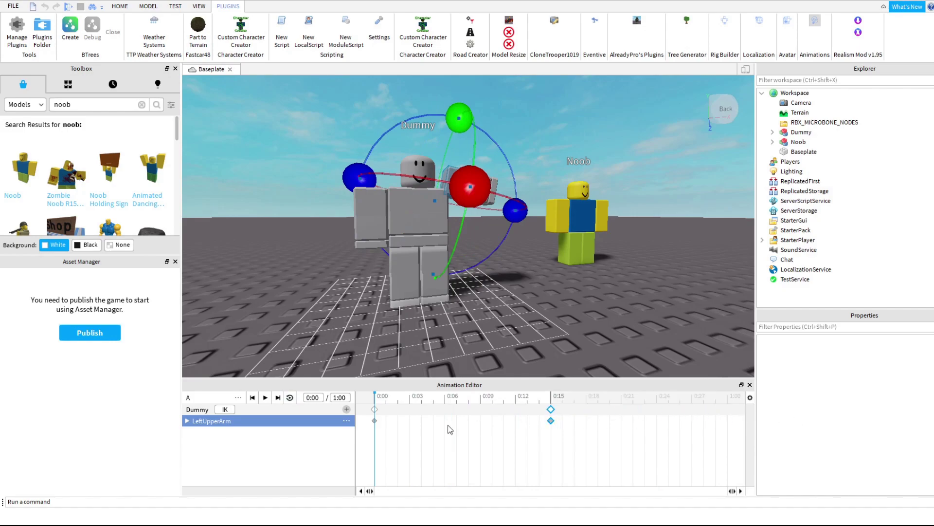
pyautogui.click(264, 398)
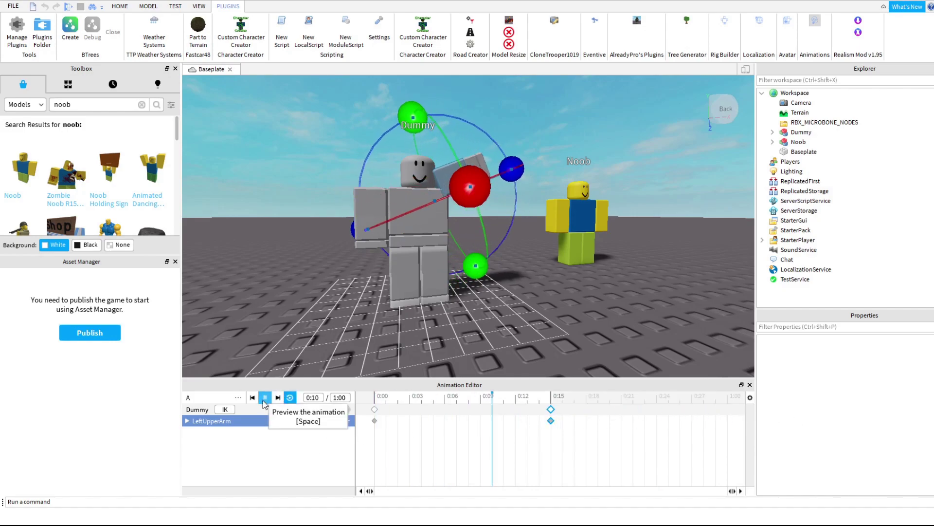
pyautogui.click(265, 398)
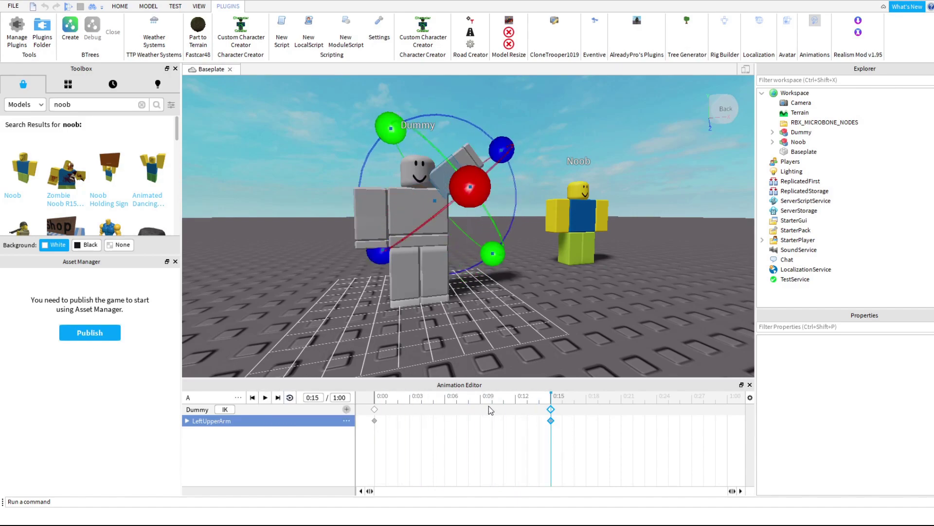
# Try the end keyframe at 0:03, preview the very fast motion, stop it and return the keyframe to 1:00.
pyautogui.click(411, 408)
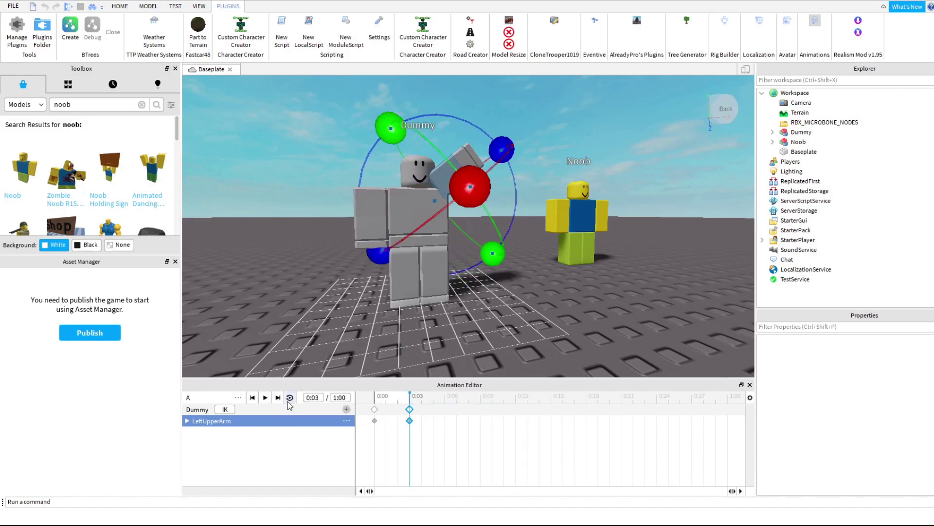
pyautogui.click(265, 398)
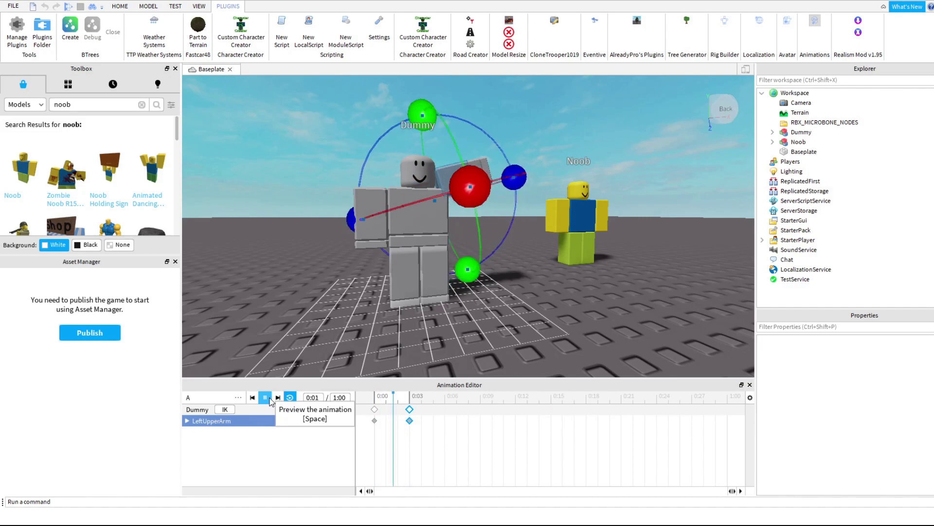
pyautogui.moveTo(527, 303); pyautogui.dragTo(530, 304, button='right')
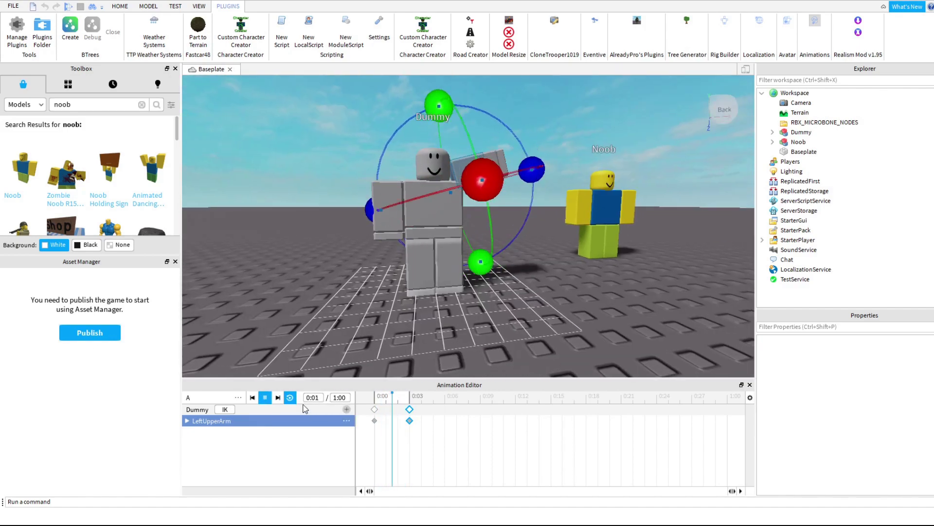
pyautogui.click(265, 398)
pyautogui.moveTo(407, 409); pyautogui.dragTo(727, 407)
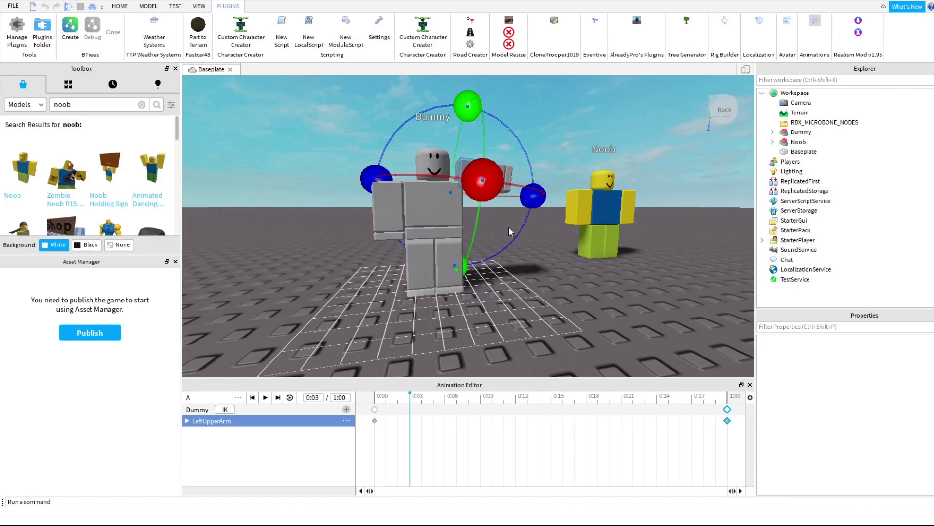
# Rotate the Dummy's left upper arm further down in the 0:00 pose and compare it with the 1:00 pose.
pyautogui.click(377, 400)
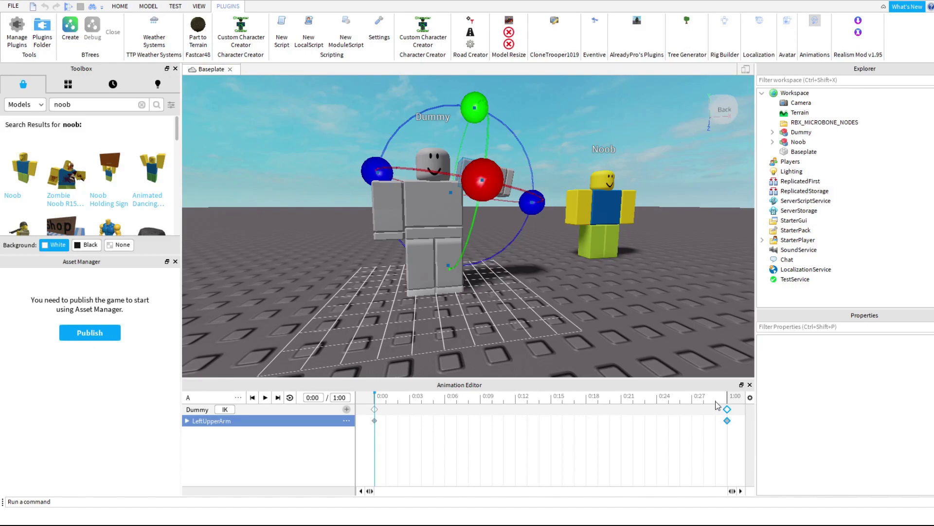
pyautogui.click(374, 409)
pyautogui.moveTo(532, 202); pyautogui.dragTo(526, 246)
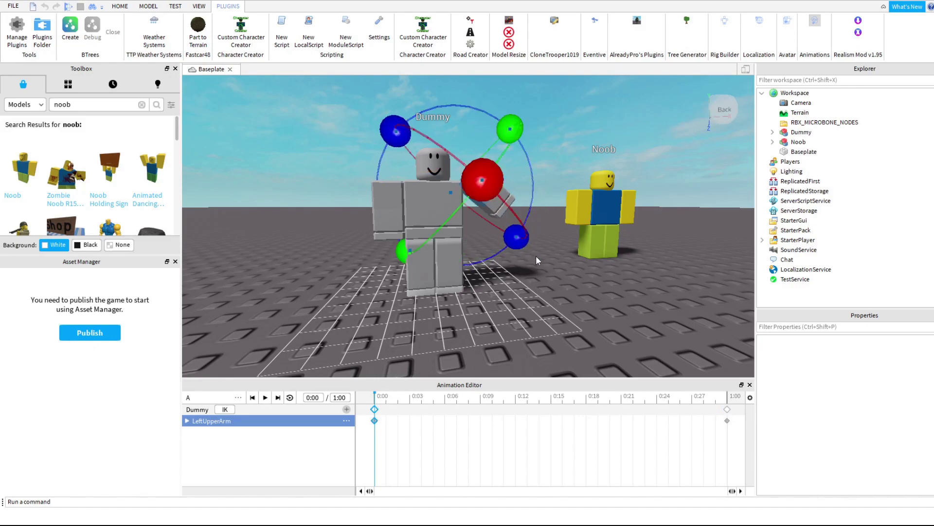
pyautogui.click(728, 409)
pyautogui.click(376, 397)
pyautogui.click(728, 398)
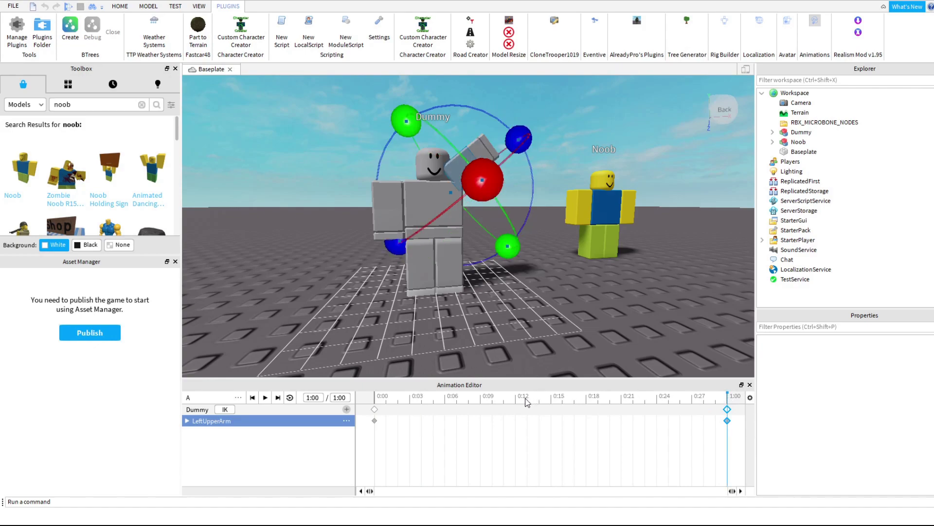
# At 0:15, lower the left upper arm and rotate the left lower arm slightly upward, and move the resulting keyframes to 0:11.
pyautogui.click(554, 398)
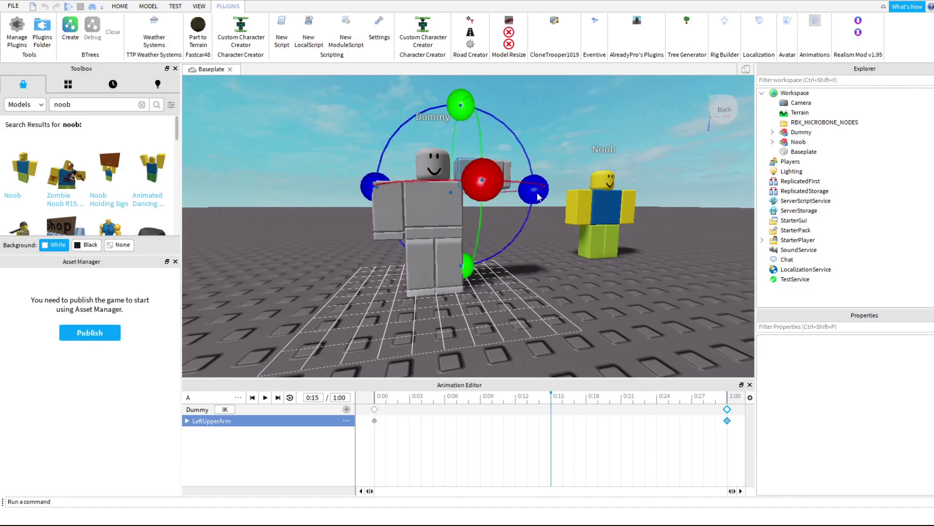
pyautogui.moveTo(538, 195); pyautogui.dragTo(510, 184)
pyautogui.click(509, 184)
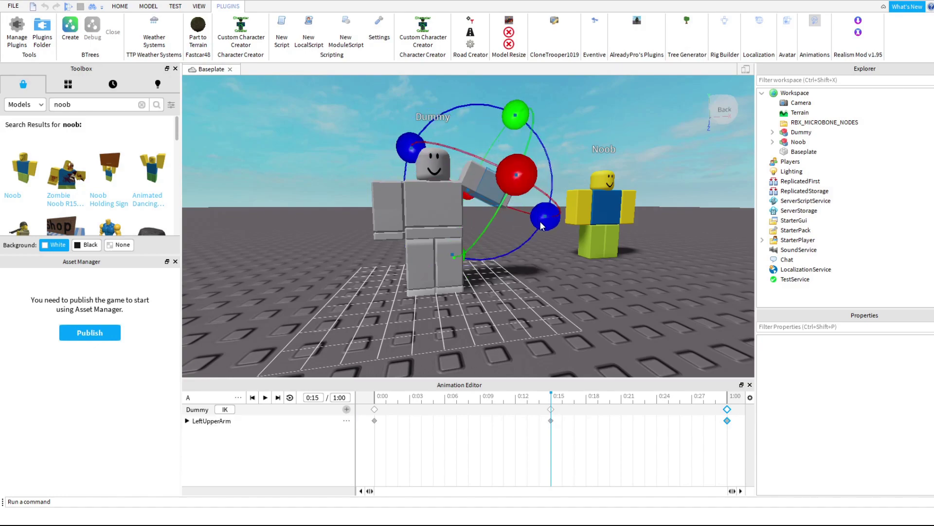
pyautogui.moveTo(539, 221); pyautogui.dragTo(551, 205)
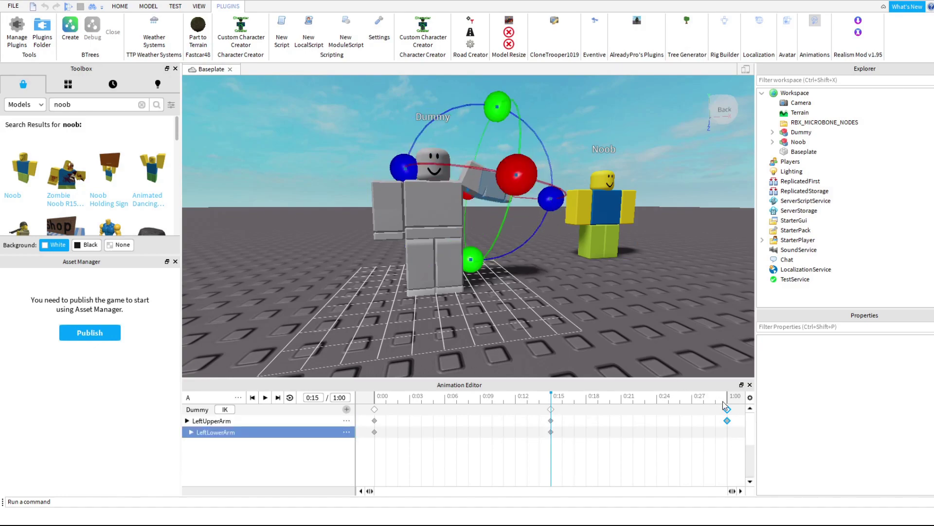
pyautogui.moveTo(551, 413); pyautogui.dragTo(504, 409)
# Rotate the left lower arm slightly further upward at 0:21 and at 1:00 to add a keyframe at each time.
pyautogui.click(624, 398)
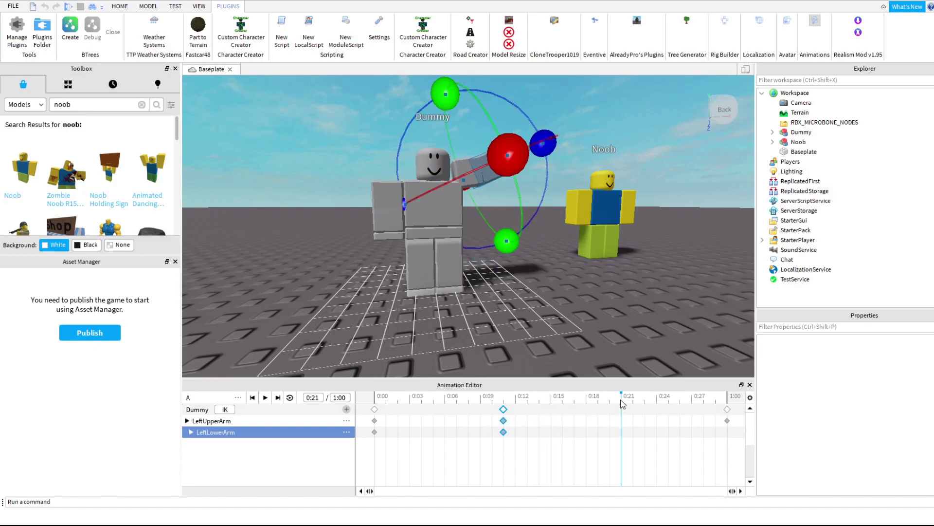
pyautogui.moveTo(543, 141); pyautogui.dragTo(538, 132)
pyautogui.click(728, 399)
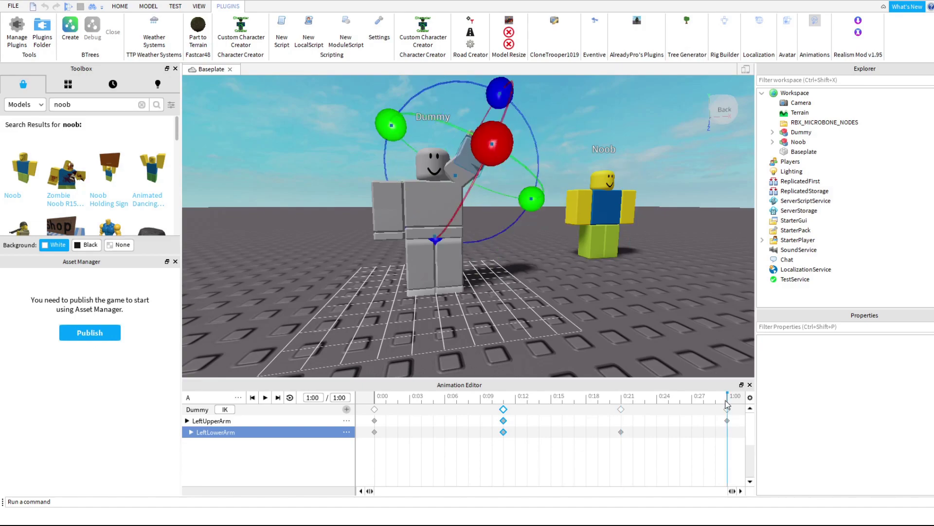
pyautogui.moveTo(498, 94); pyautogui.dragTo(492, 99)
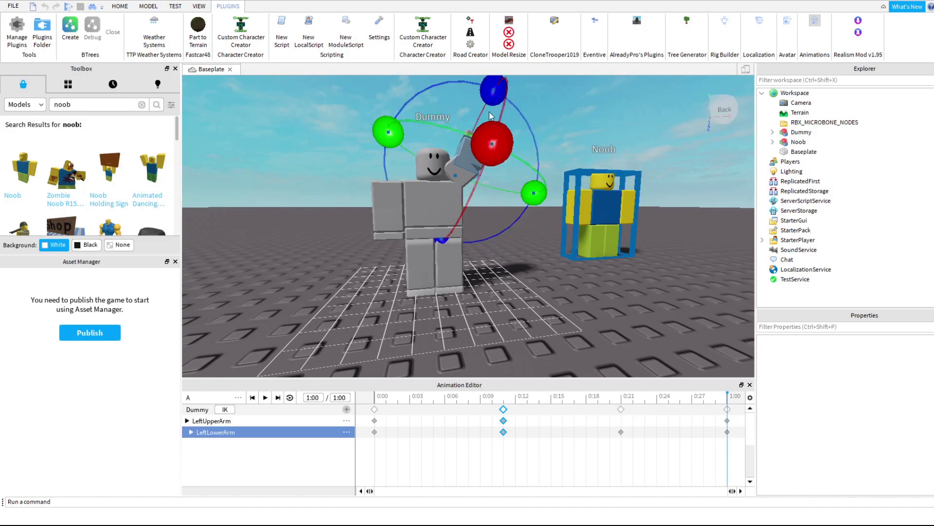
# Examine the arm poses at the 0:00, 0:11, 0:21 and 1:00 keyframes by moving the playhead between them.
pyautogui.click(503, 421)
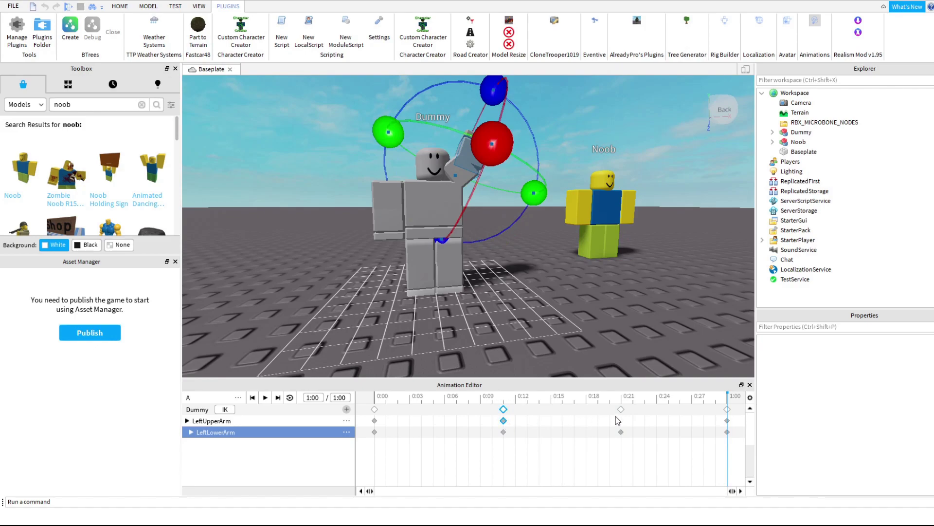
pyautogui.click(729, 424)
pyautogui.click(621, 399)
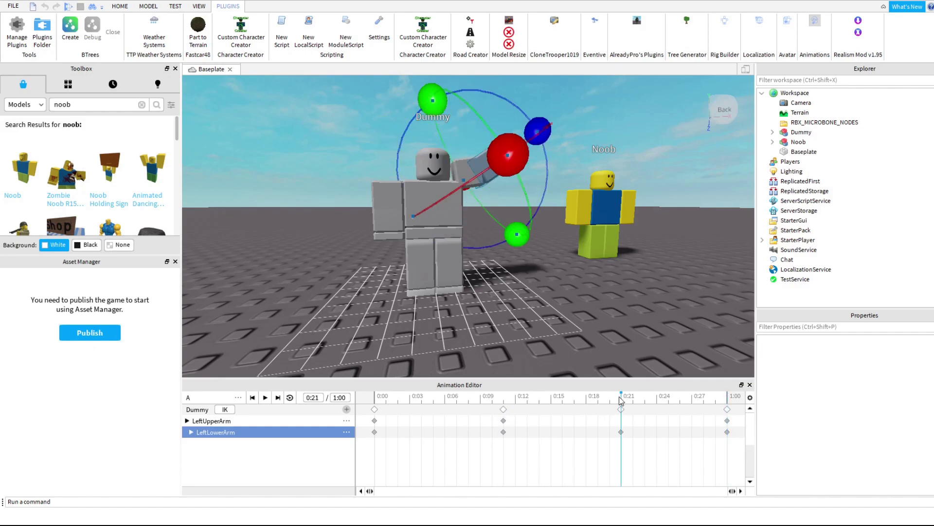
pyautogui.click(507, 399)
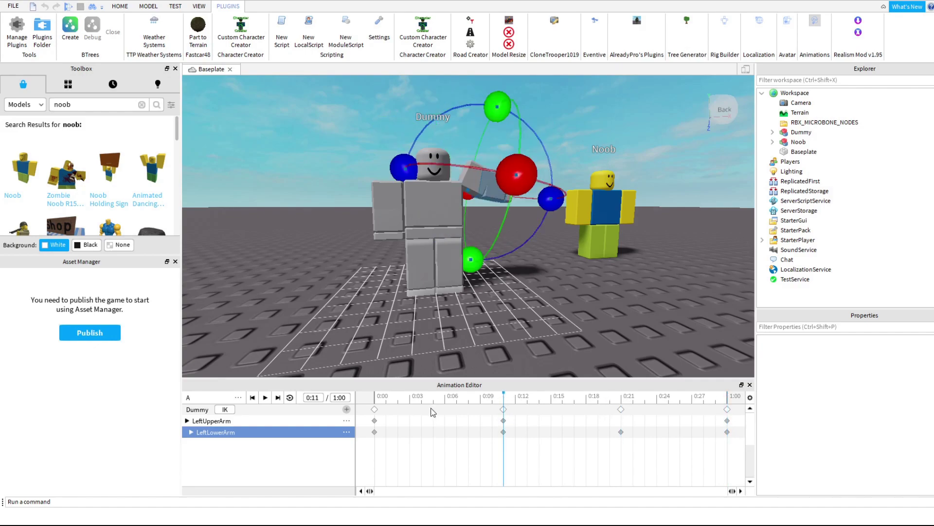
pyautogui.click(378, 407)
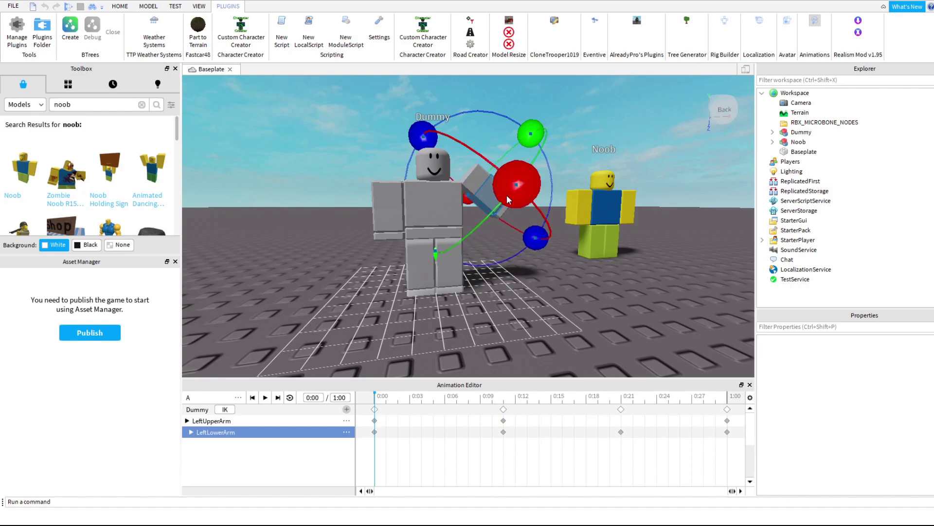
pyautogui.click(506, 401)
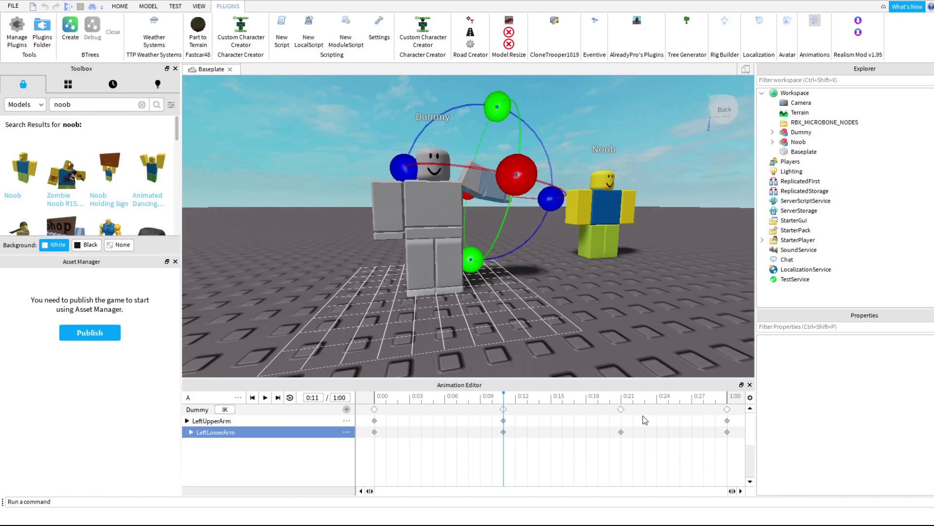
pyautogui.click(623, 399)
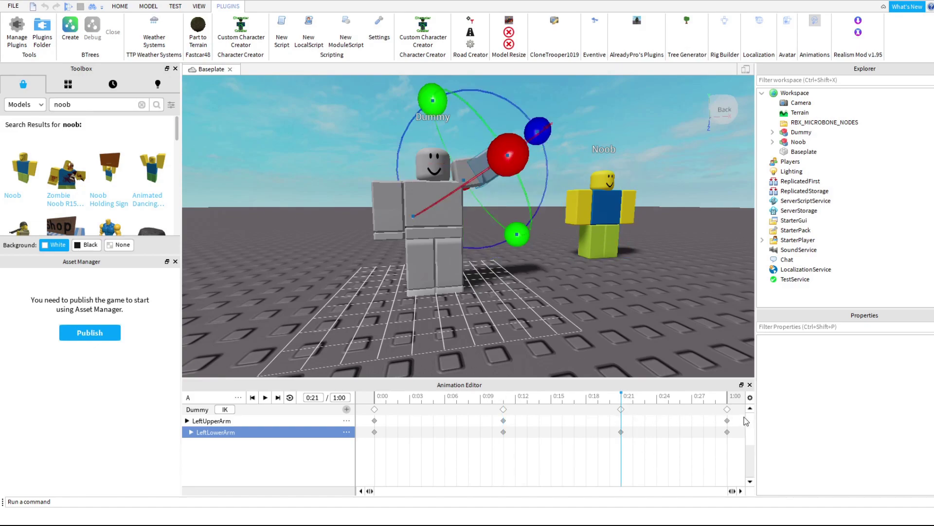
pyautogui.click(505, 398)
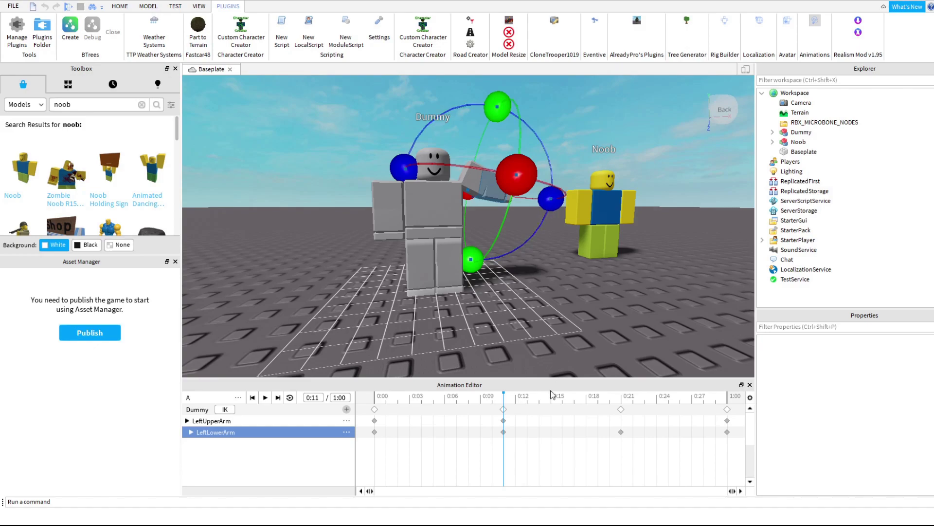
# Preview the animation once, turn looping on, preview it again and pause playback.
pyautogui.click(265, 397)
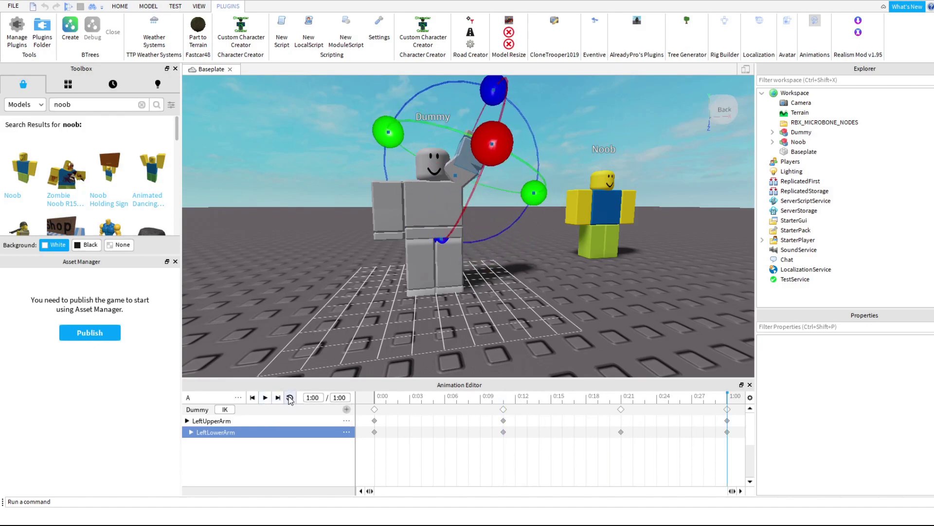
pyautogui.click(290, 397)
pyautogui.click(265, 397)
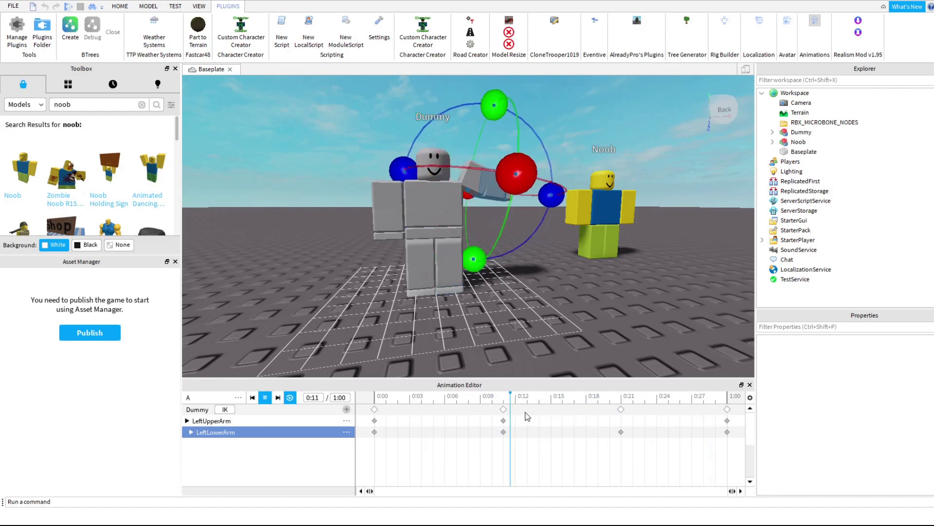
pyautogui.press('space')
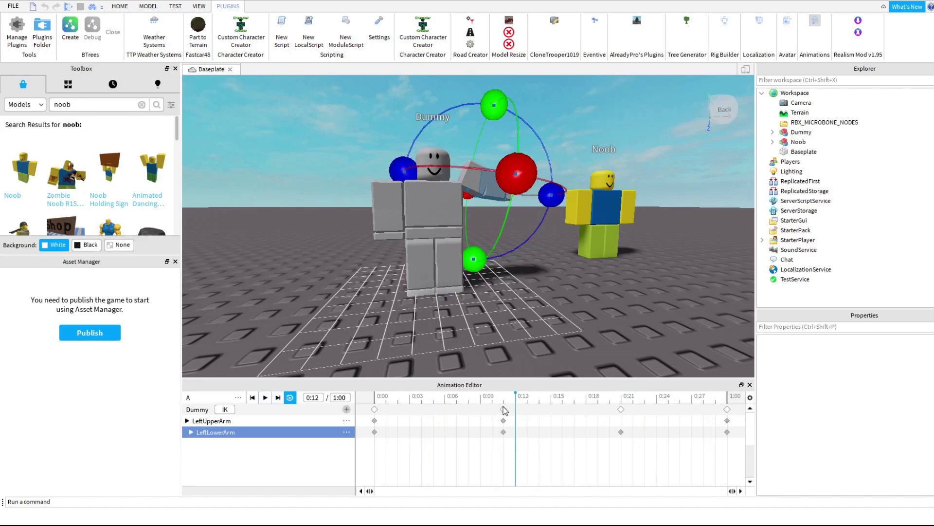
# Speed up the wave by moving the 0:11 keyframes to 0:06, the 0:21 keyframe to 0:12 and the 1:00 keyframes to about 0:16.
pyautogui.moveTo(508, 417); pyautogui.dragTo(433, 406)
pyautogui.moveTo(503, 409); pyautogui.dragTo(447, 415)
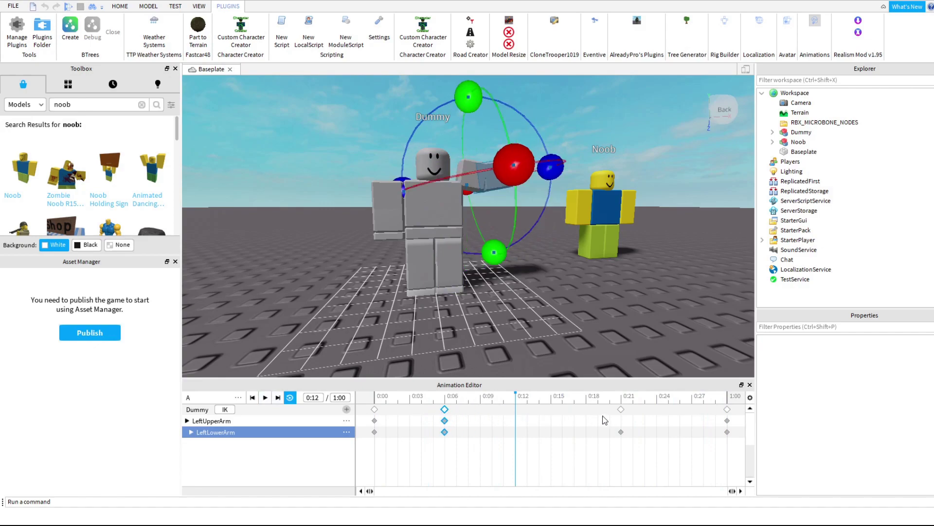
pyautogui.moveTo(621, 410); pyautogui.dragTo(517, 410)
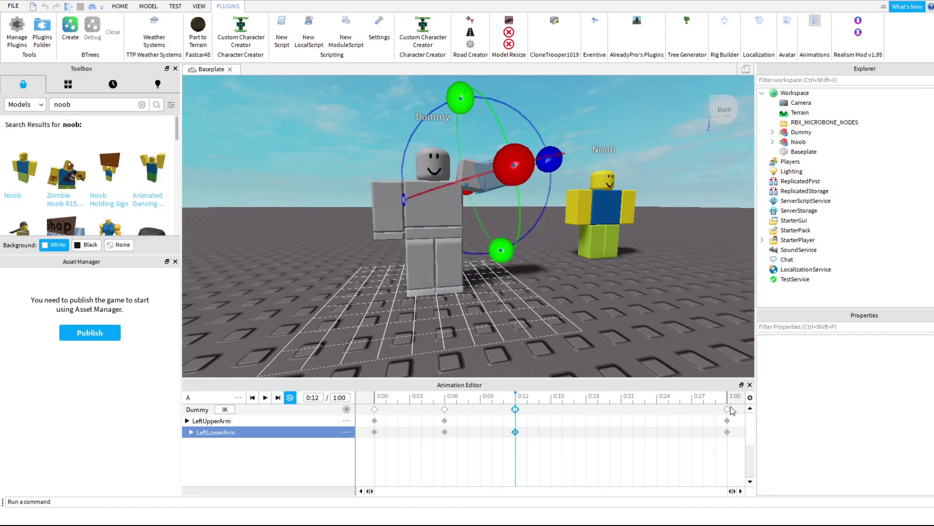
pyautogui.moveTo(727, 408); pyautogui.dragTo(573, 407)
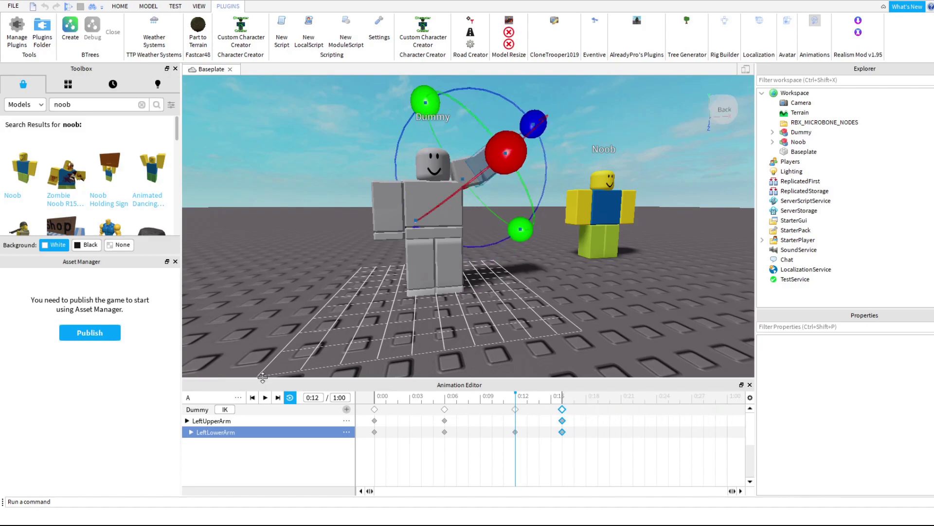
# Preview the faster looping wave with the arm's rotation handles hidden, and pause playback.
pyautogui.click(265, 397)
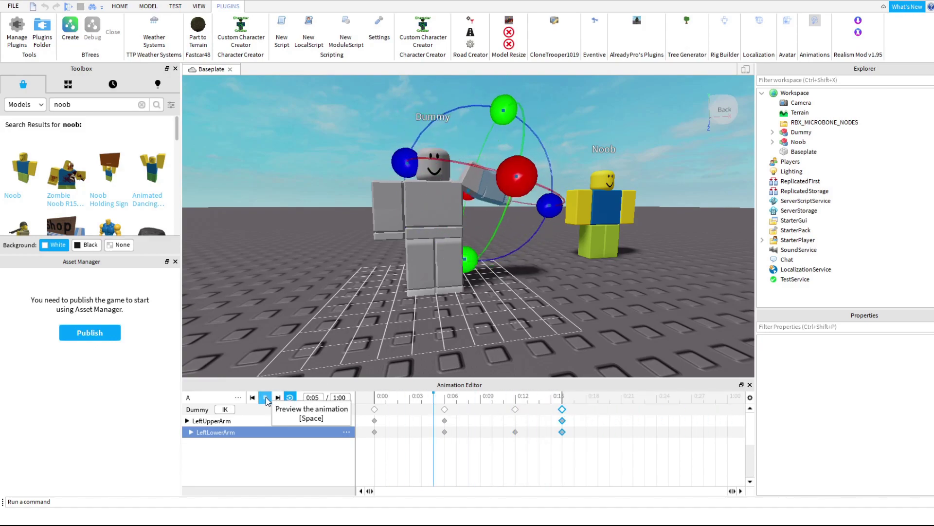
pyautogui.click(294, 263)
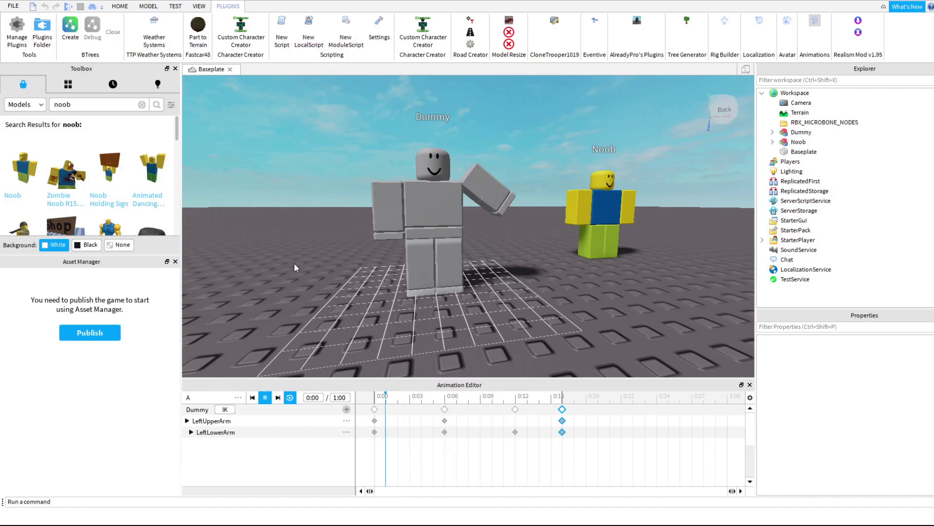
pyautogui.click(265, 397)
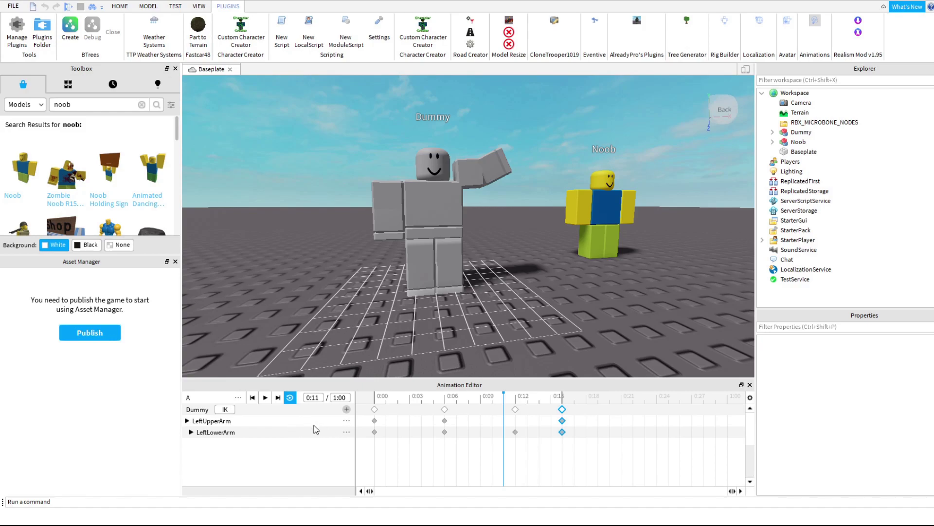
# Save the Dummy's animation under the name A.
pyautogui.hotkey('ctrl', 's')
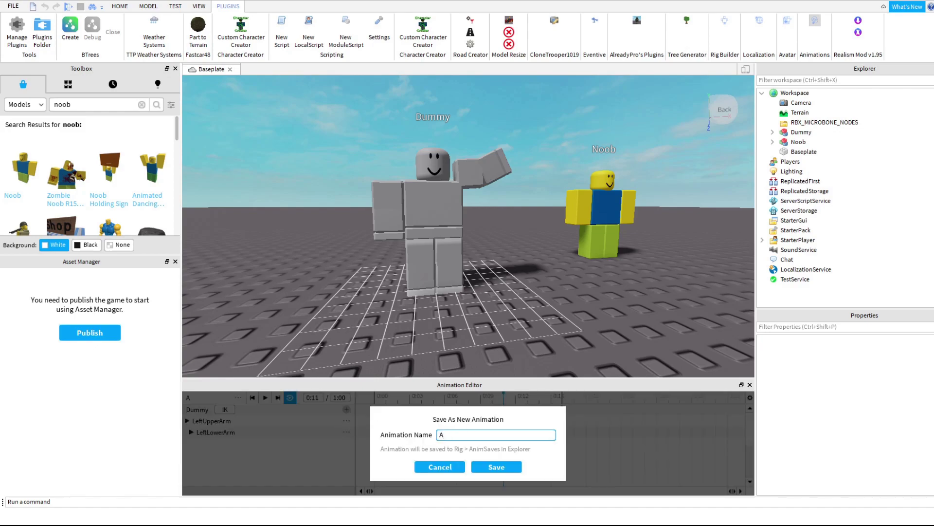
pyautogui.click(501, 468)
# Delete the Noob model from the Workspace.
pyautogui.doubleClick(795, 141)
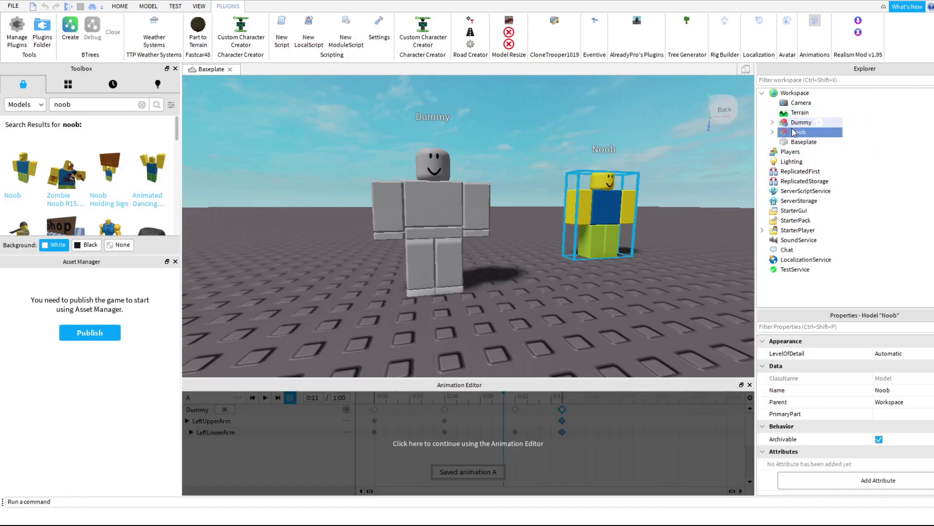
pyautogui.click(609, 180)
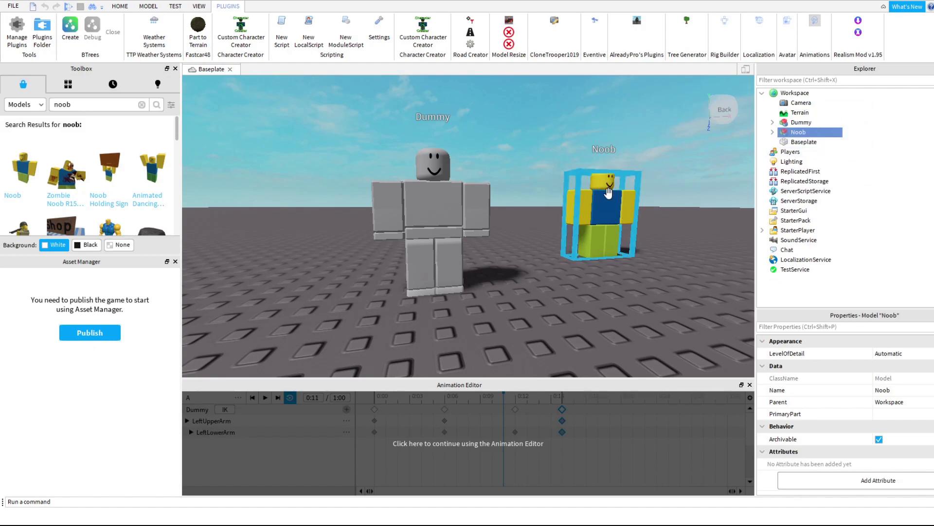
pyautogui.press('Delete')
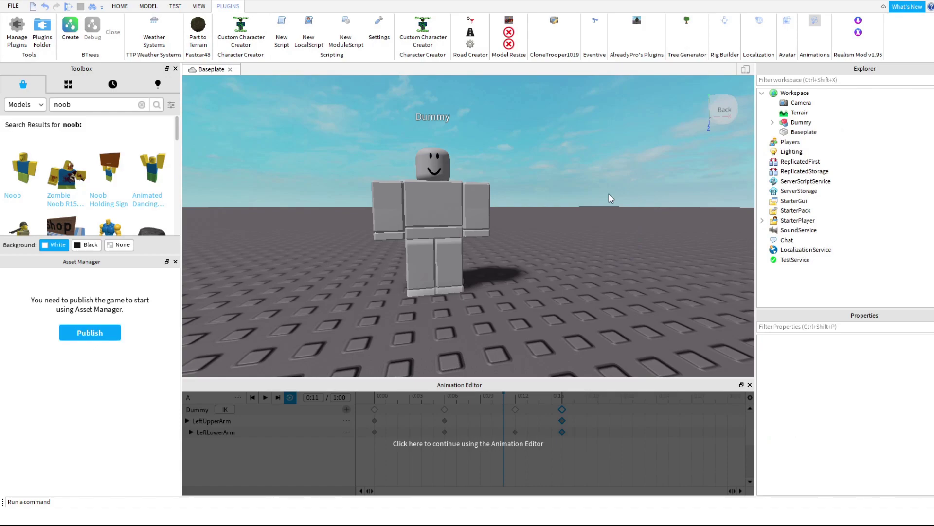
# Expand the Dummy and its AnimSaves, and inspect the properties of the saved animation A.
pyautogui.click(773, 123)
pyautogui.click(782, 124)
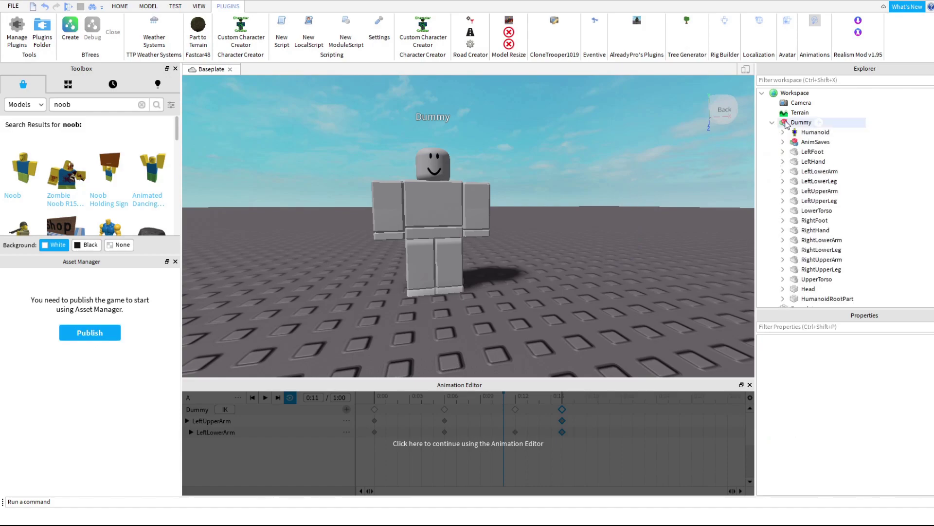
pyautogui.click(783, 142)
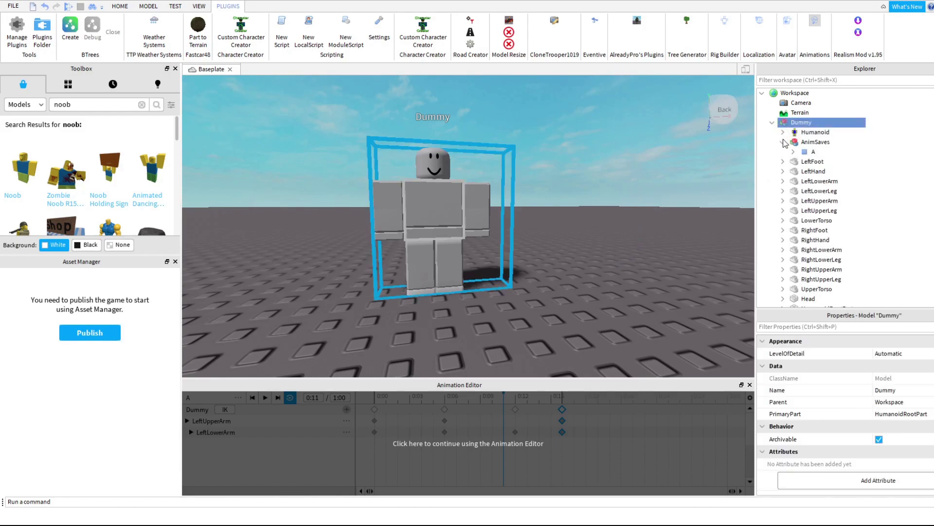
pyautogui.click(804, 153)
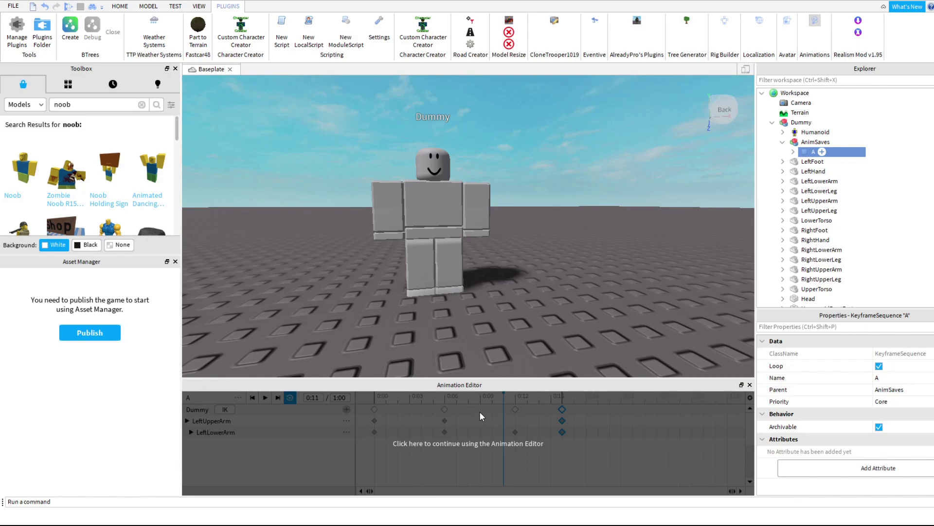
# Insert the Drooling Zombie (Rthro) model from the Toolbox onto the baseplate beside the Dummy.
pyautogui.press('s')
pyautogui.moveTo(546, 214); pyautogui.dragTo(546, 214, button='right')
pyautogui.press('w')
pyautogui.press('s')
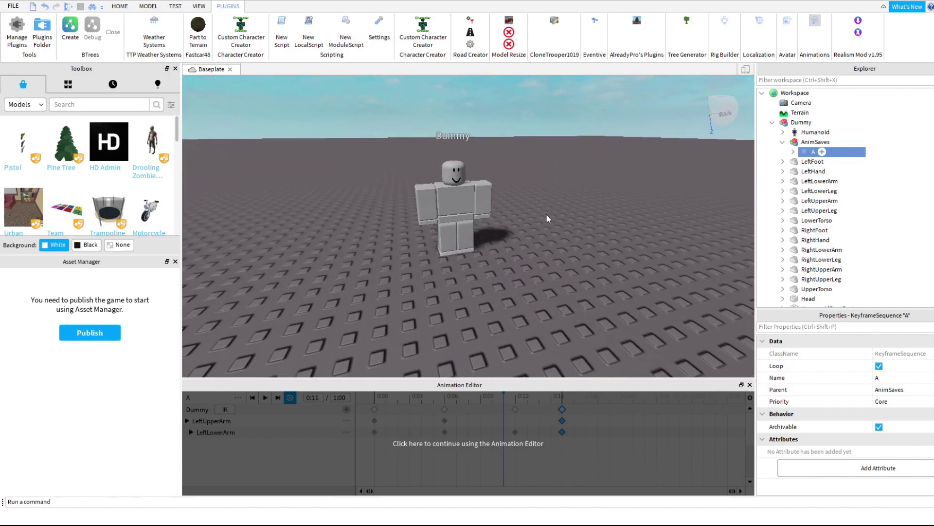
pyautogui.click(582, 220)
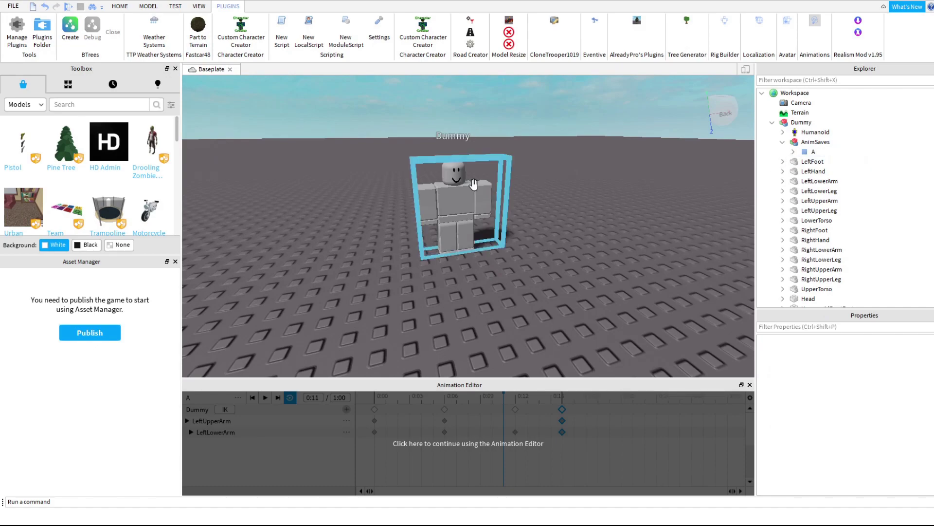
pyautogui.moveTo(160, 141)
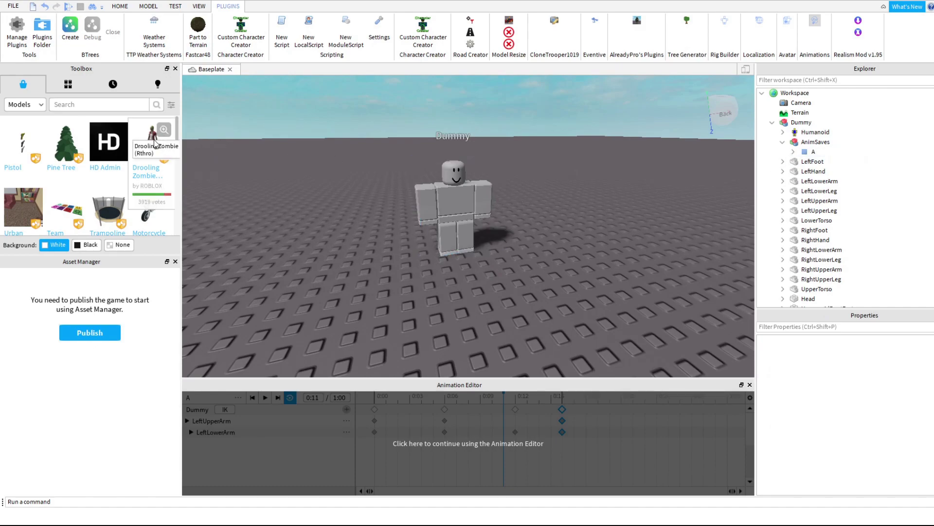
pyautogui.click(612, 276)
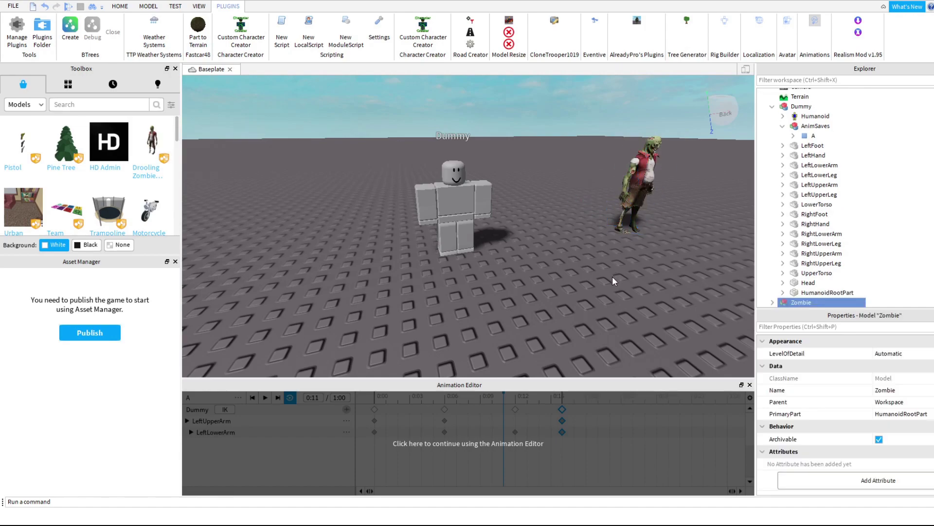
# Examine the Zombie model up close and its child objects, such as the Animations folder and Animate script, and compare them with the Dummy's.
pyautogui.moveTo(612, 276); pyautogui.dragTo(613, 276, button='right')
pyautogui.press('d')
pyautogui.scroll(4, 523, 241)
pyautogui.click(525, 237)
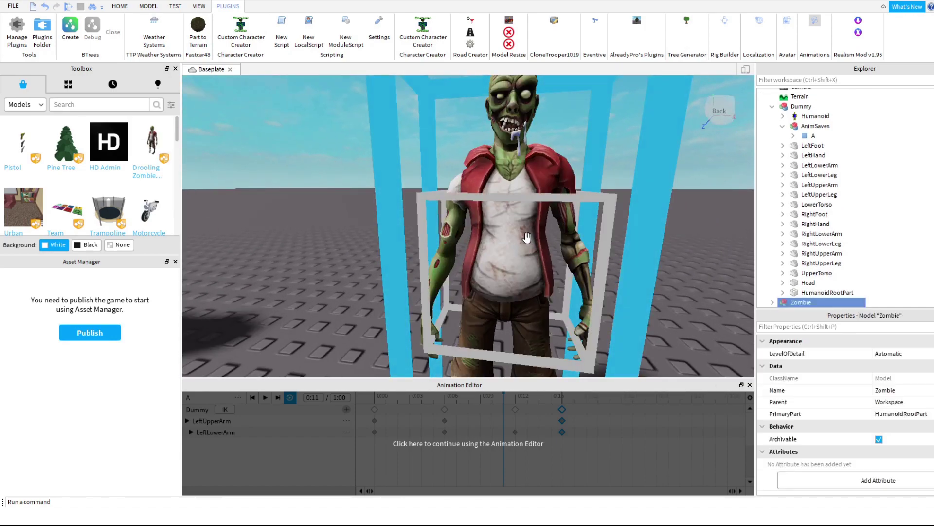
pyautogui.scroll(-5, 829, 186)
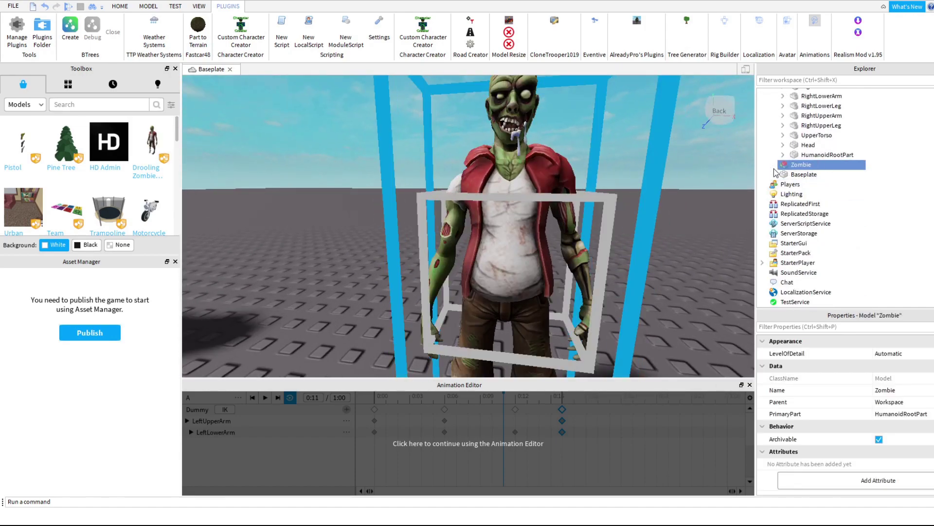
pyautogui.click(772, 166)
pyautogui.scroll(-1, 775, 169)
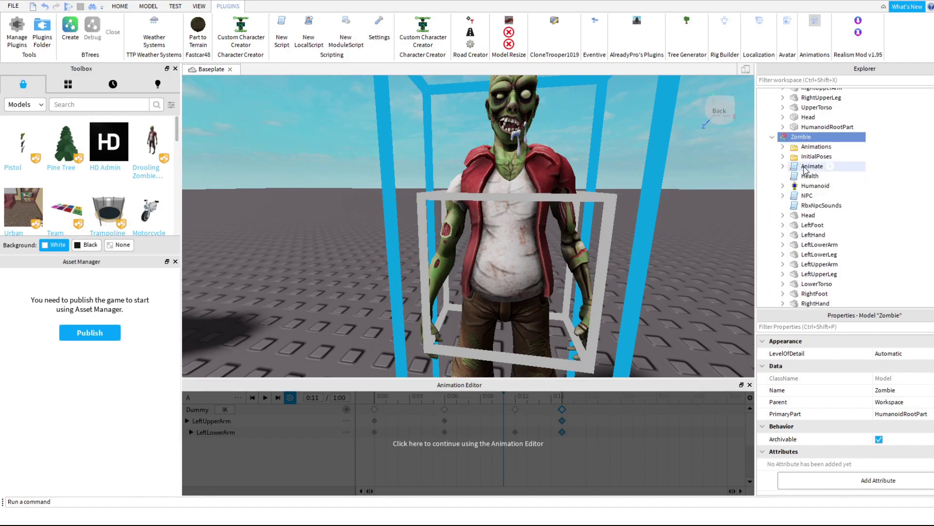
pyautogui.click(682, 206)
pyautogui.scroll(-5, 682, 205)
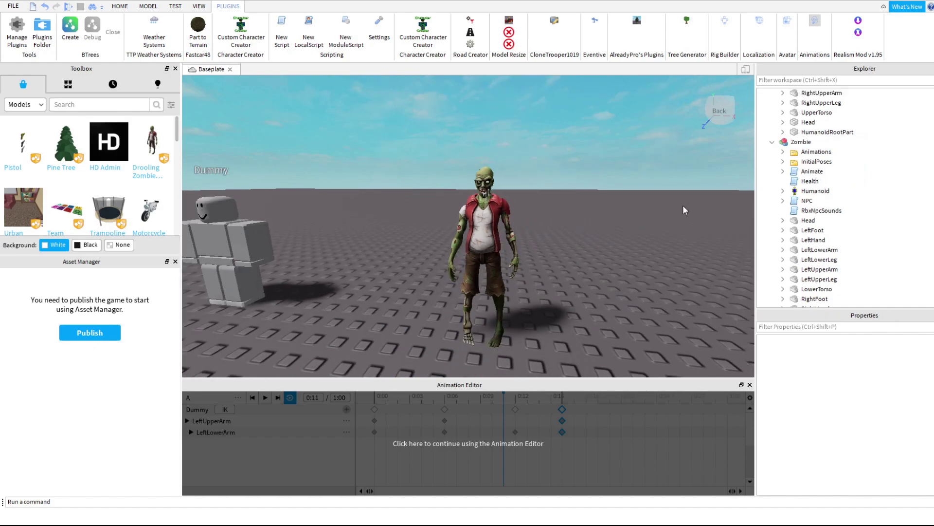
pyautogui.scroll(8, 818, 185)
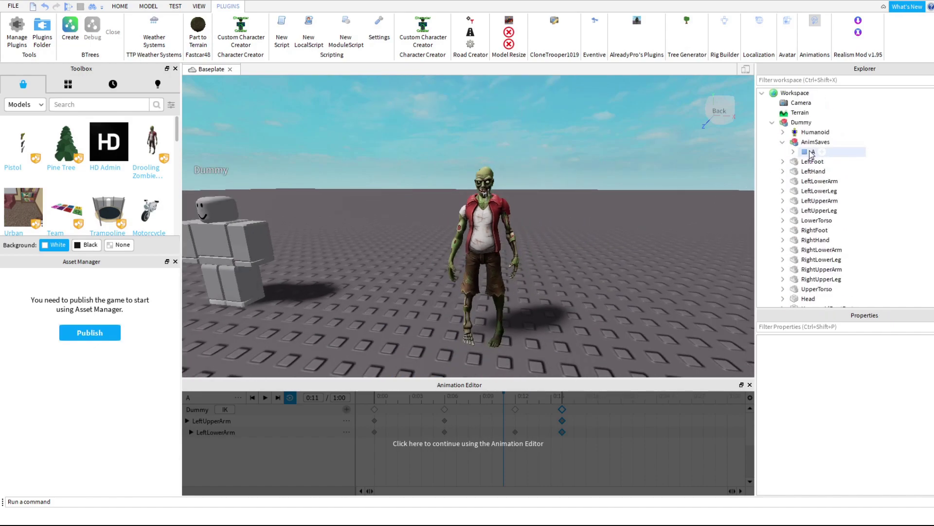
# Insert the Jumpscare model into the Workspace and move its Modules folder into the game's ReplicatedStorage.
pyautogui.click(796, 93)
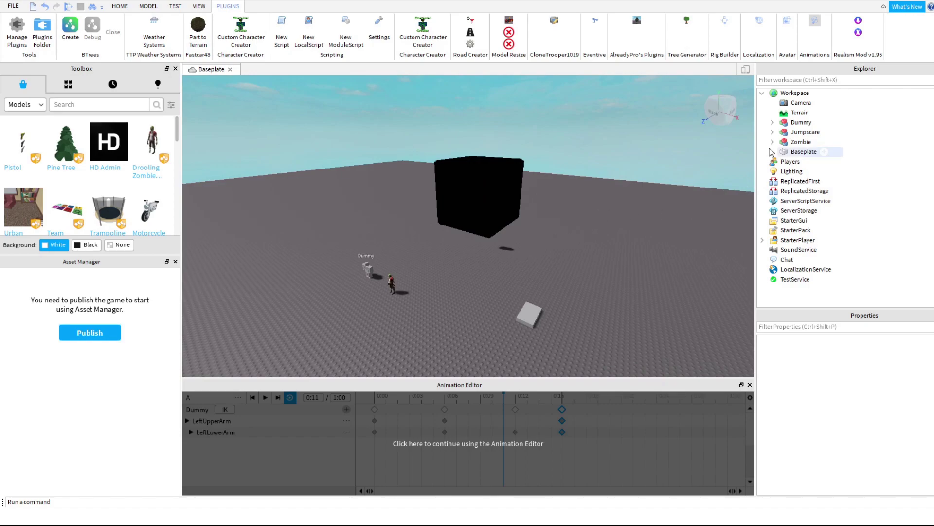
pyautogui.click(803, 132)
pyautogui.click(773, 131)
pyautogui.click(783, 141)
pyautogui.moveTo(822, 152); pyautogui.dragTo(817, 240)
# Move the JumpscareLocaly script into the game's ServerScriptService and the ChangeCamera remote event into StarterGui.
pyautogui.click(783, 151)
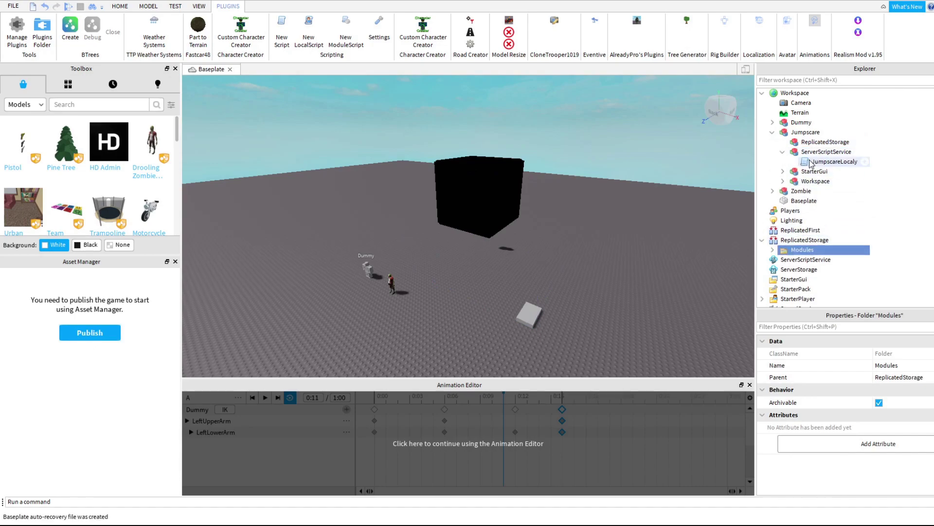
pyautogui.moveTo(833, 161); pyautogui.dragTo(805, 260)
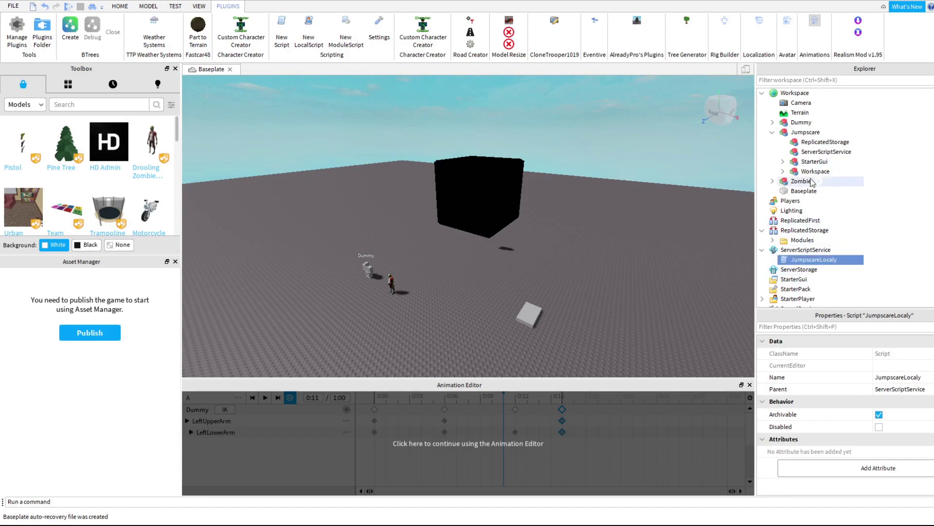
pyautogui.click(782, 161)
pyautogui.moveTo(832, 170); pyautogui.dragTo(809, 283)
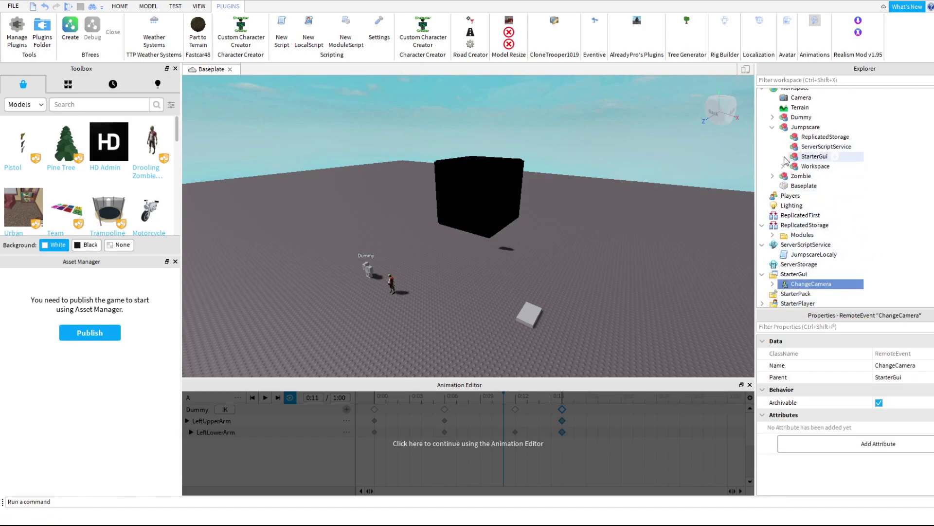
# Move Cameras, JumpscareDummy, JumpscareRoom and Test Jumpscare out of the Jumpscare model's Workspace group into the main Workspace.
pyautogui.click(783, 166)
pyautogui.click(822, 155)
pyautogui.keyDown('shift'); pyautogui.click(830, 184); pyautogui.keyUp('shift')
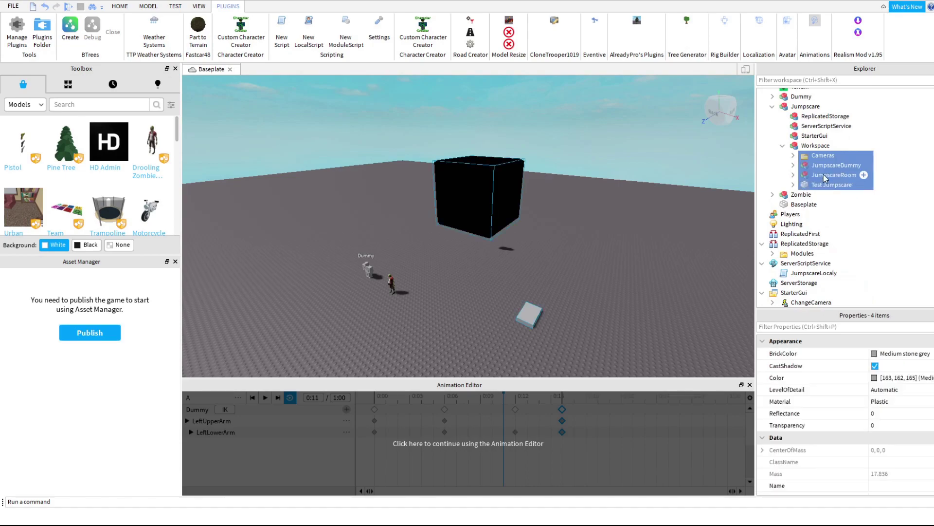
pyautogui.moveTo(830, 184); pyautogui.dragTo(819, 94)
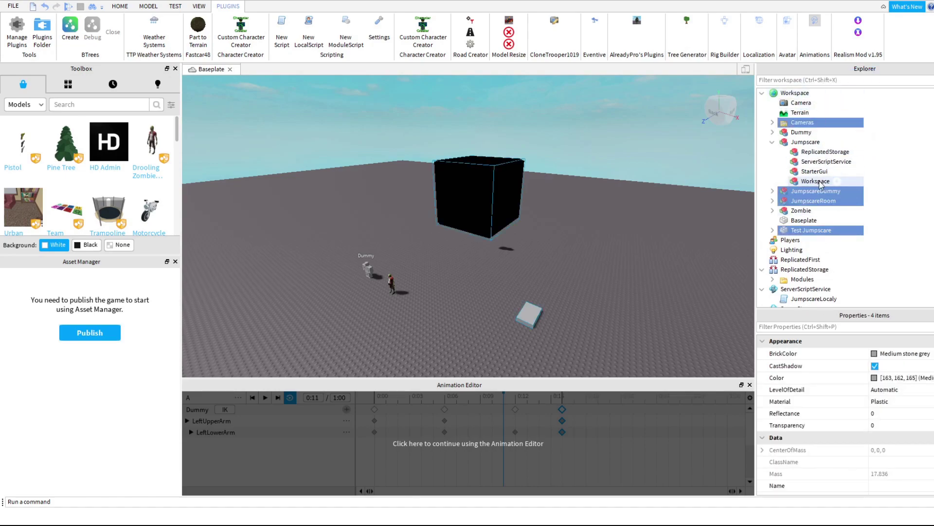
pyautogui.scroll(-3, 824, 183)
pyautogui.click(902, 180)
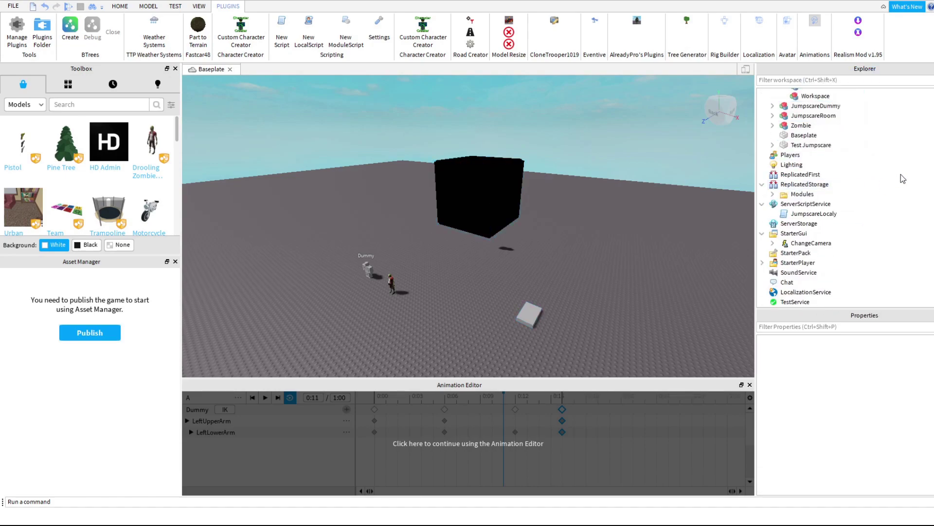
# Expand Modules and Jumpscare Manager in ReplicatedStorage, and inspect the AnimationId property of its Animation object.
pyautogui.click(772, 193)
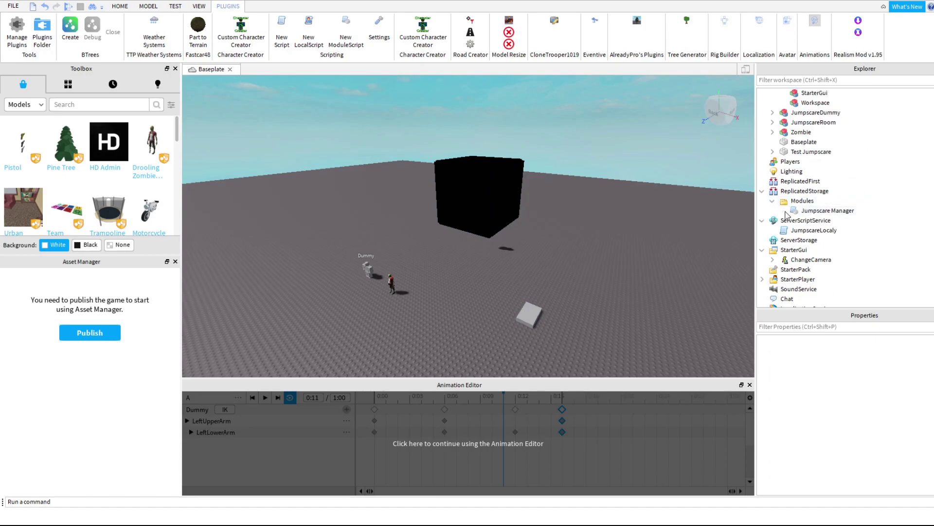
pyautogui.click(828, 210)
pyautogui.click(782, 211)
pyautogui.click(822, 230)
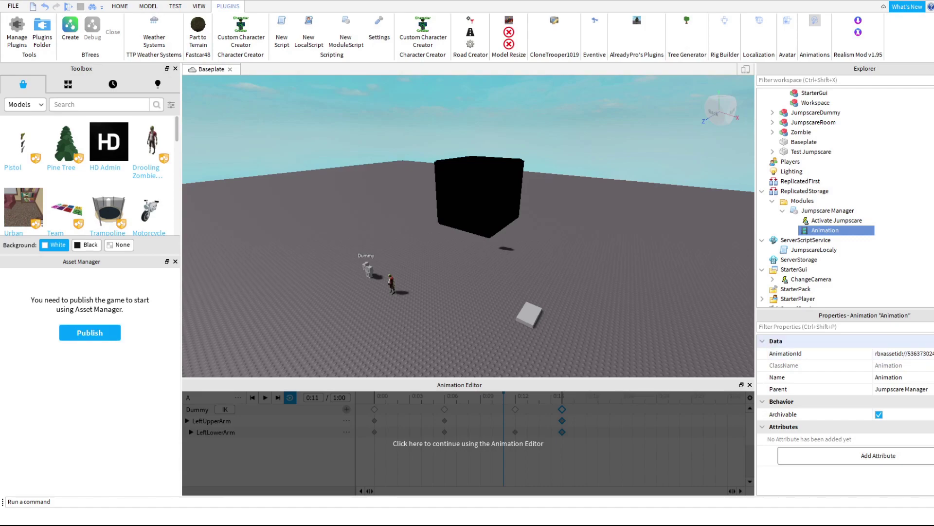
# Examine the black jumpscare room, the grey test block and the Dummy and Zombie rigs from several viewpoints.
pyautogui.press('w')
pyautogui.moveTo(651, 260); pyautogui.dragTo(650, 260, button='right')
pyautogui.press('s')
pyautogui.press('d')
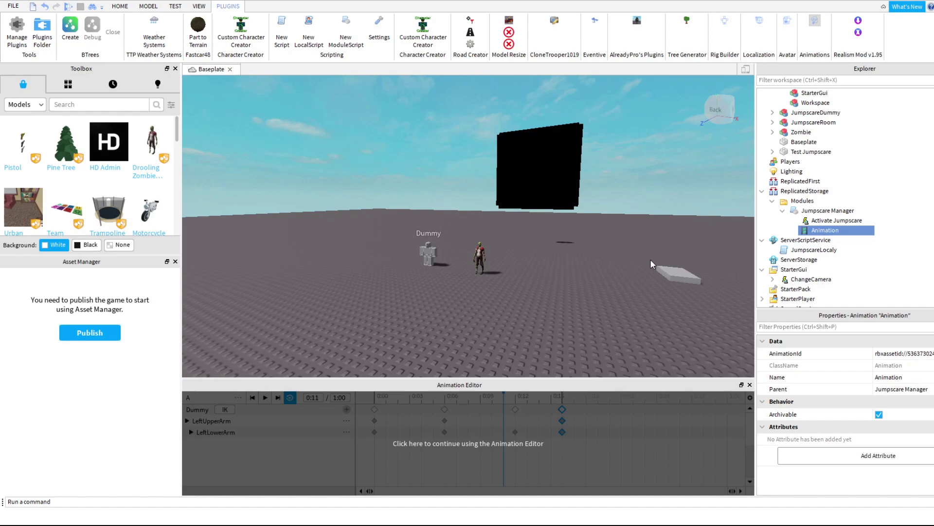
pyautogui.moveTo(619, 210); pyautogui.dragTo(619, 210, button='right')
pyautogui.press('w')
pyautogui.press('w')
pyautogui.press('s')
pyautogui.press('s')
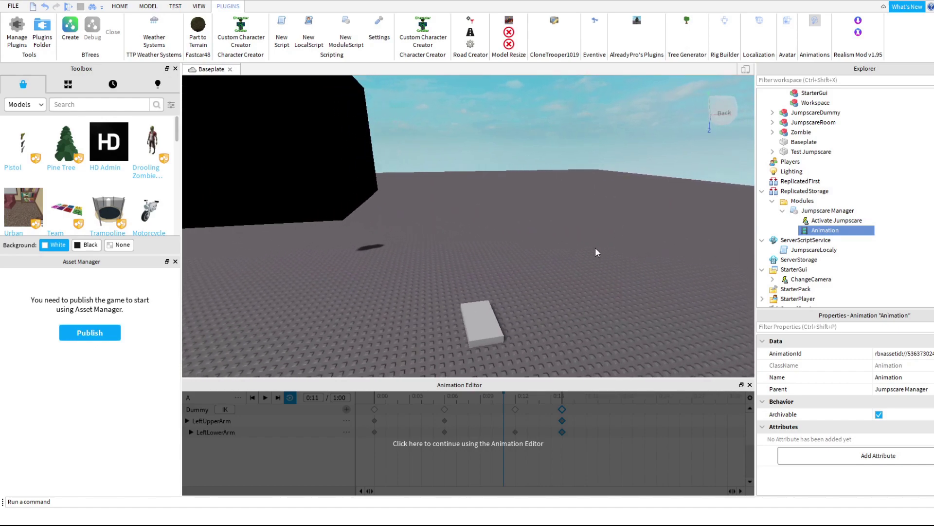
pyautogui.moveTo(582, 250); pyautogui.dragTo(582, 250, button='right')
pyautogui.press('w')
pyautogui.press('a')
pyautogui.click(405, 263)
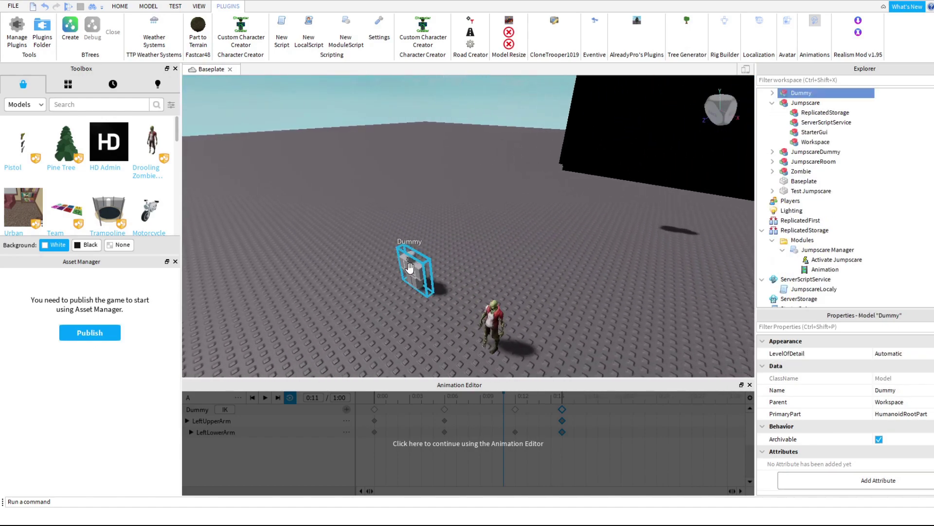
pyautogui.click(608, 251)
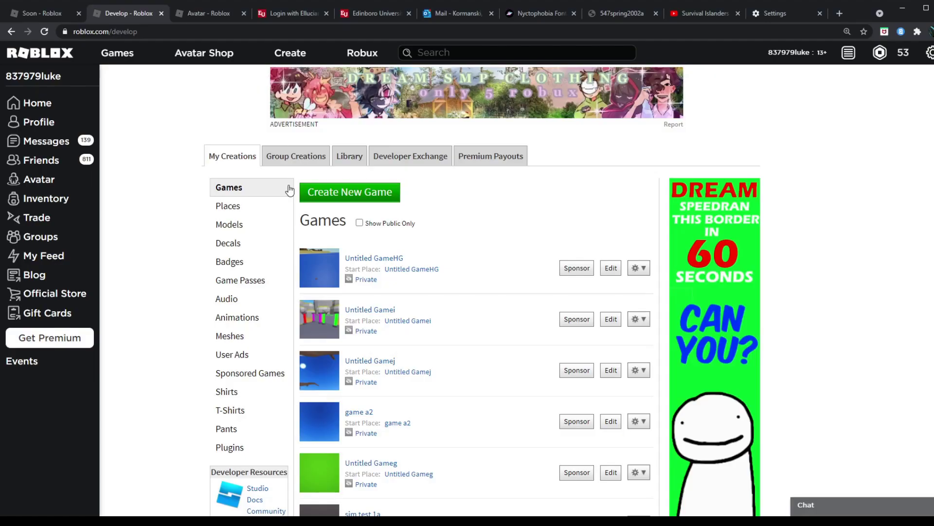
# On the Roblox Develop page in the web browser, open animation A from the Animations list and copy the asset ID from its URL.
pyautogui.click(244, 322)
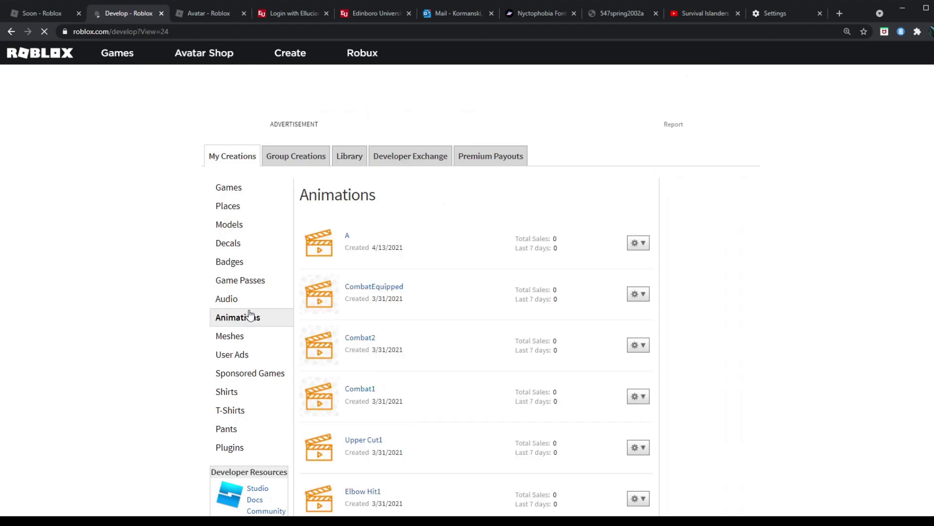
pyautogui.middleClick(347, 236)
pyautogui.click(176, 15)
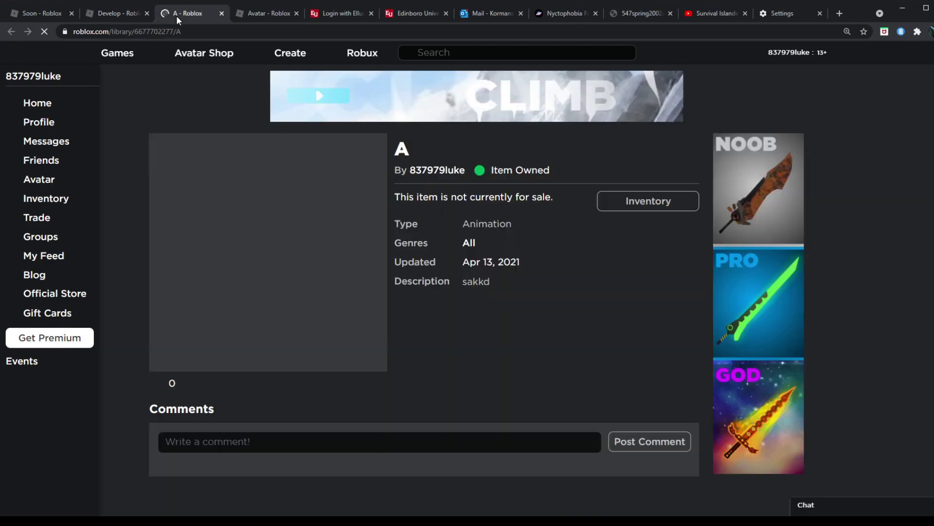
pyautogui.doubleClick(161, 31)
pyautogui.hotkey('ctrl', 'c')
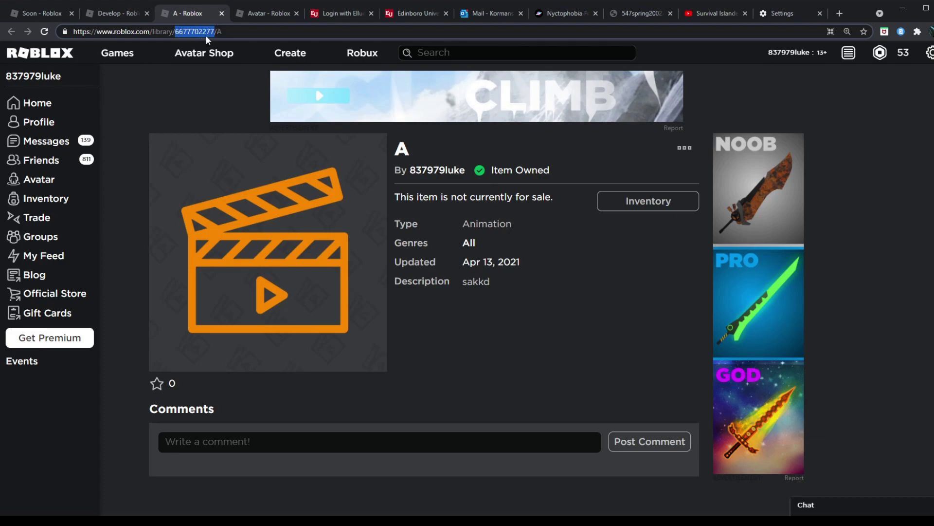
pyautogui.click(236, 32)
pyautogui.hotkey('ctrl', 'v')
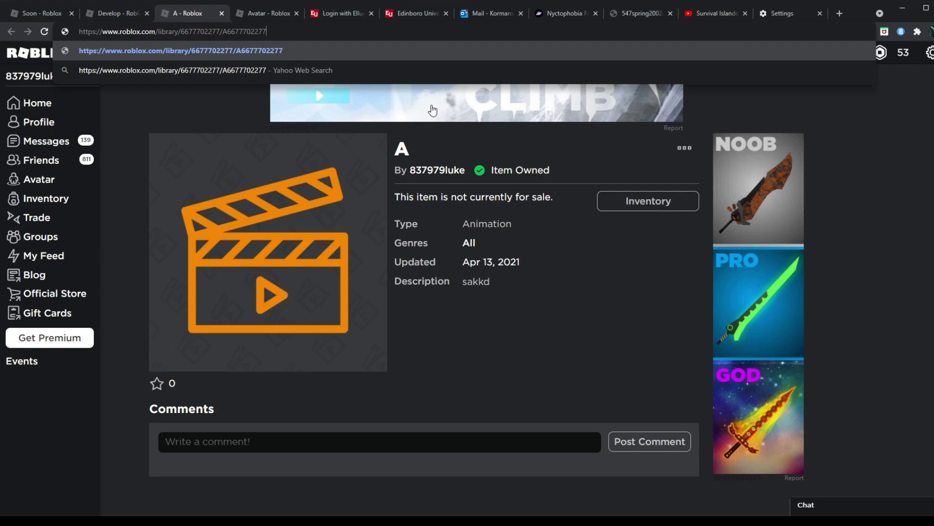
pyautogui.press('BackSpace')
pyautogui.press('BackSpace')
pyautogui.press('BackSpace')
pyautogui.press('BackSpace')
pyautogui.press('BackSpace')
pyautogui.press('BackSpace')
pyautogui.press('BackSpace')
pyautogui.press('BackSpace')
pyautogui.press('BackSpace')
pyautogui.press('BackSpace')
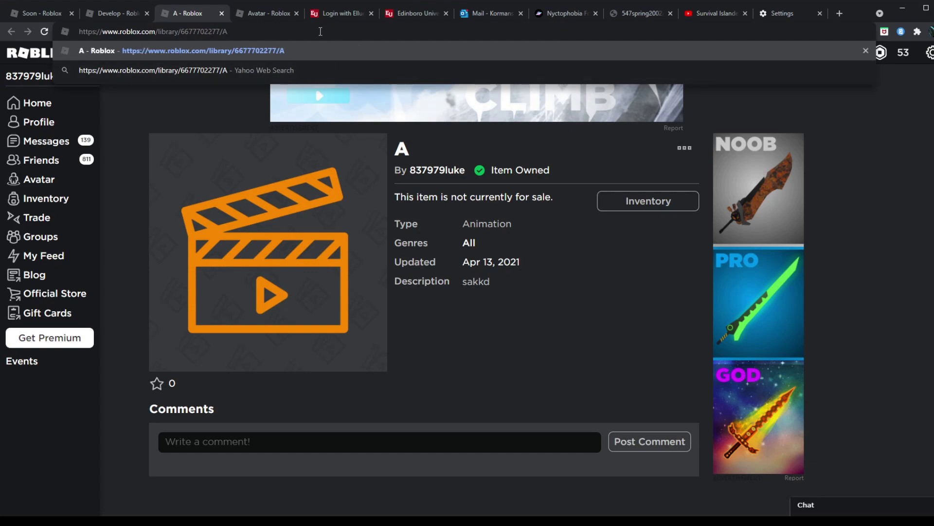
pyautogui.hotkey('ctrl', 'z')
pyautogui.hotkey('ctrl', 'c')
pyautogui.hotkey('alt', 'Tab')
pyautogui.click(773, 141)
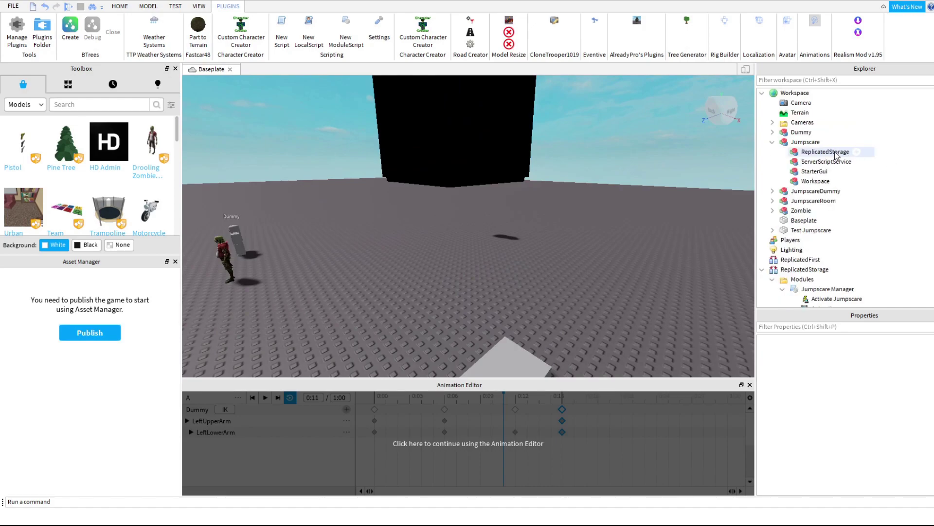
pyautogui.click(762, 93)
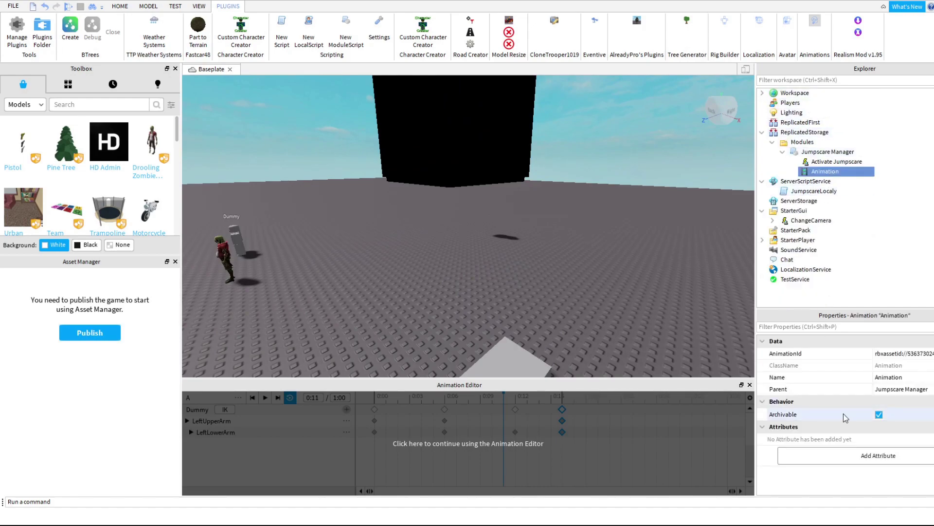
pyautogui.click(901, 354)
pyautogui.hotkey('ctrl', 'v')
pyautogui.press('Return')
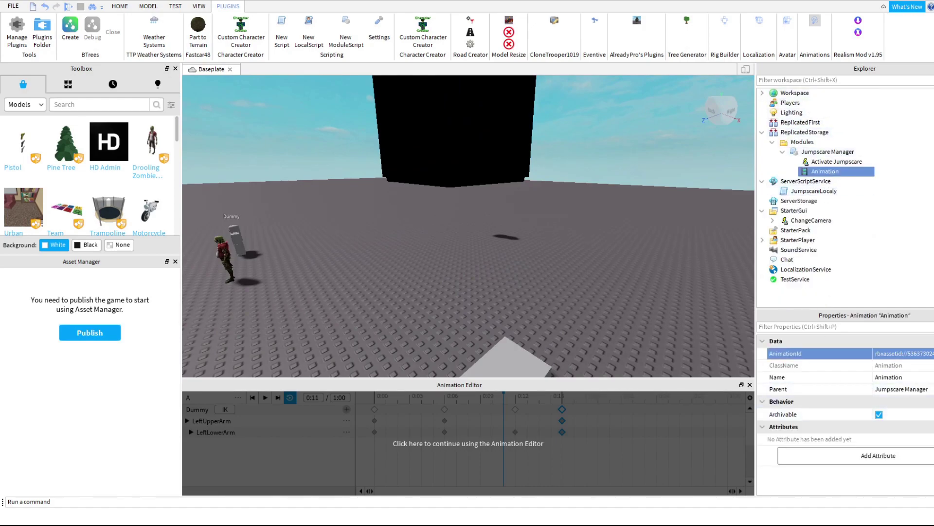
# Start a play test of the Baseplate place to try out the jumpscare.
pyautogui.click(647, 239)
pyautogui.scroll(-5, 647, 239)
pyautogui.moveTo(648, 240); pyautogui.dragTo(374, 228, button='right')
pyautogui.click(374, 228)
pyautogui.click(387, 247)
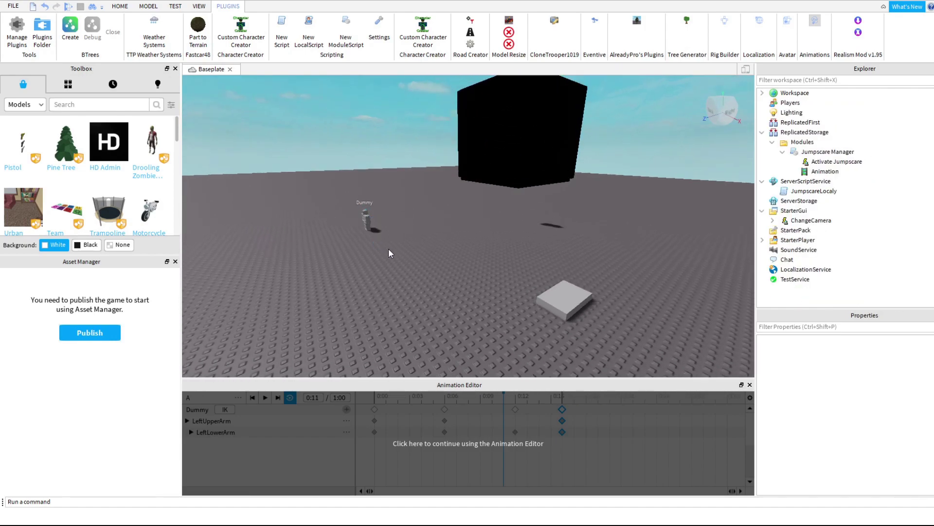
pyautogui.click(176, 8)
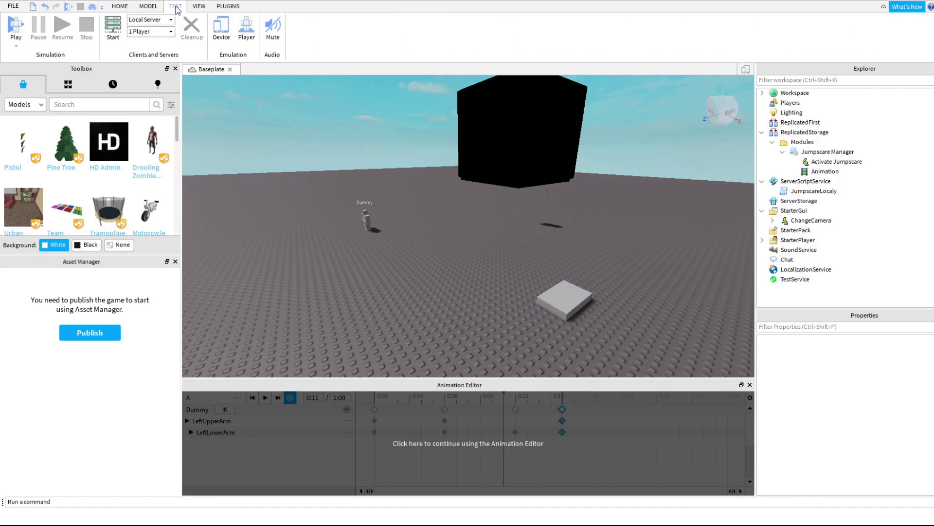
pyautogui.click(199, 6)
pyautogui.click(224, 7)
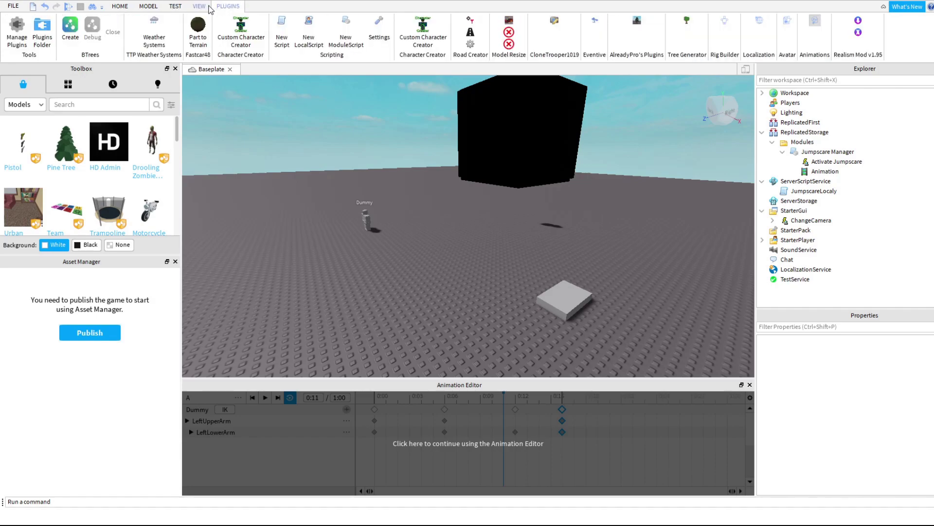
pyautogui.scroll(2, 210, 10)
pyautogui.click(16, 27)
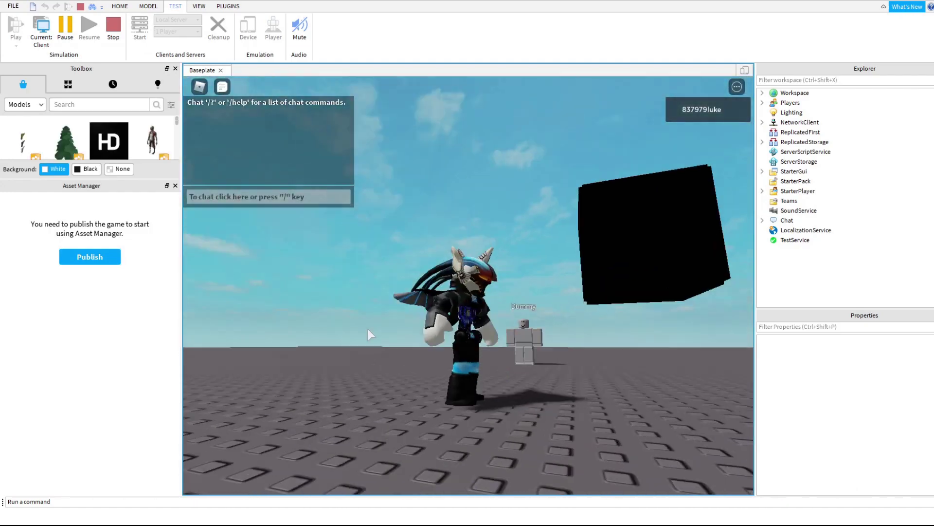
# Walk the player character toward the grey test block to trigger the jumpscare.
pyautogui.press('w')
pyautogui.moveTo(367, 328); pyautogui.dragTo(367, 327, button='right')
pyautogui.press('d')
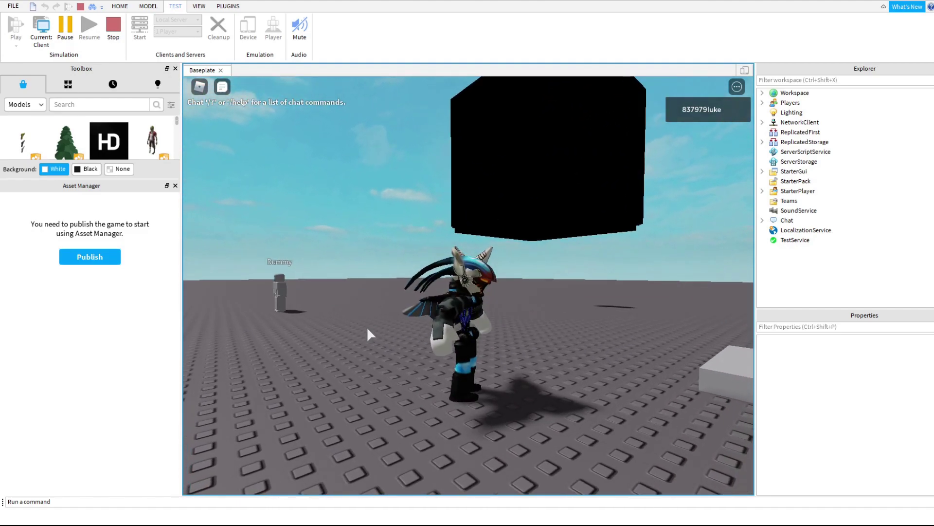
pyautogui.press('d')
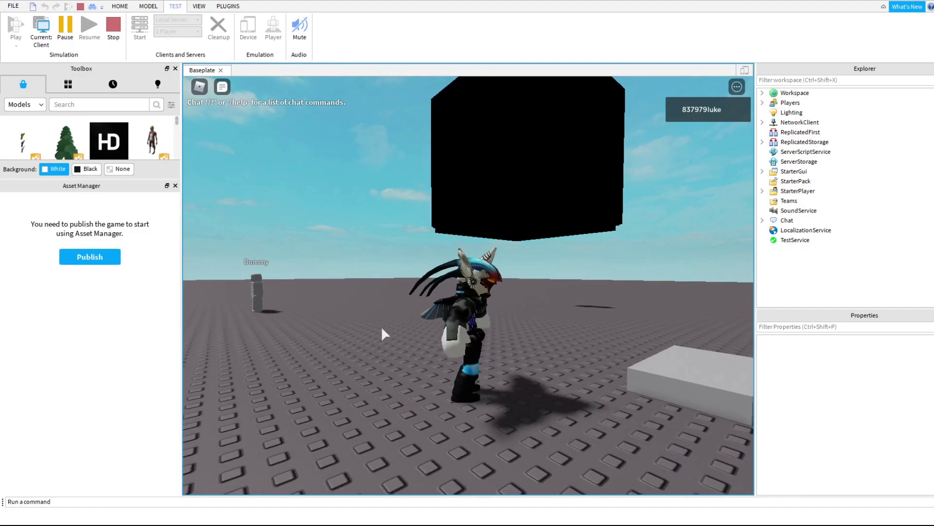
pyautogui.press('d')
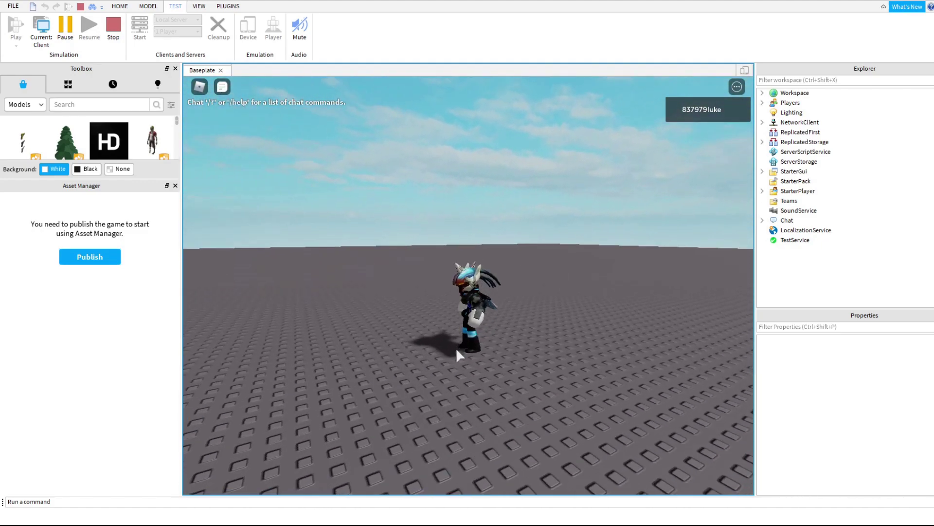
pyautogui.moveTo(457, 347); pyautogui.dragTo(456, 347, button='right')
pyautogui.scroll(3, 457, 348)
pyautogui.scroll(-2, 457, 348)
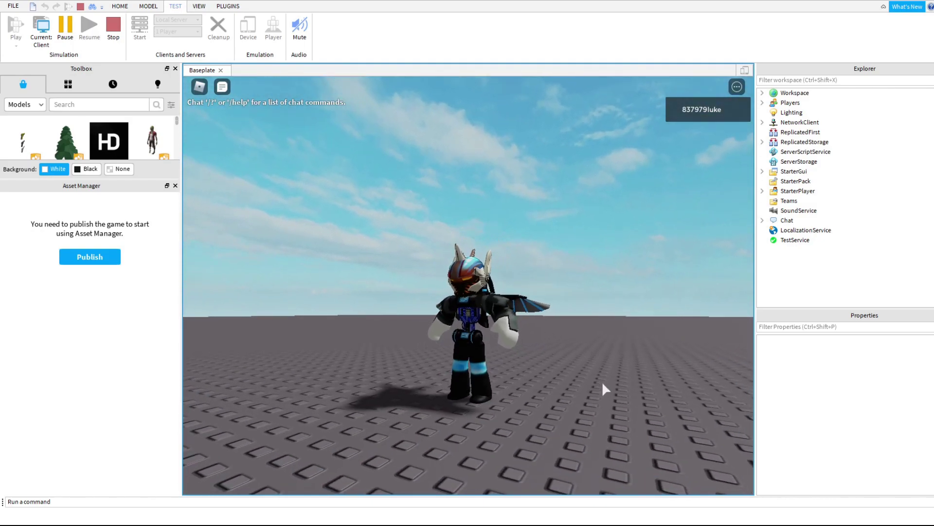
pyautogui.moveTo(603, 385); pyautogui.dragTo(619, 379, button='right')
pyautogui.scroll(1, 603, 384)
pyautogui.scroll(-1, 603, 384)
pyautogui.press('w')
pyautogui.press('d')
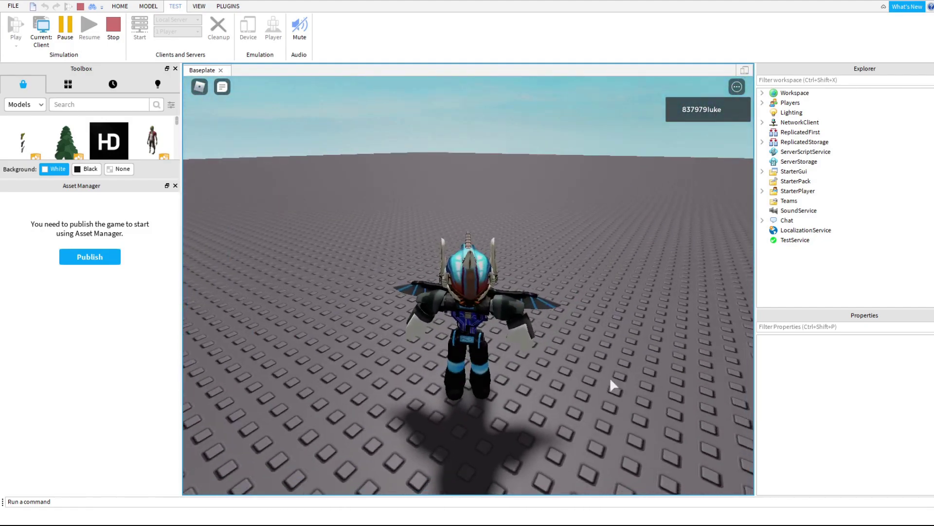
pyautogui.scroll(-1, 611, 379)
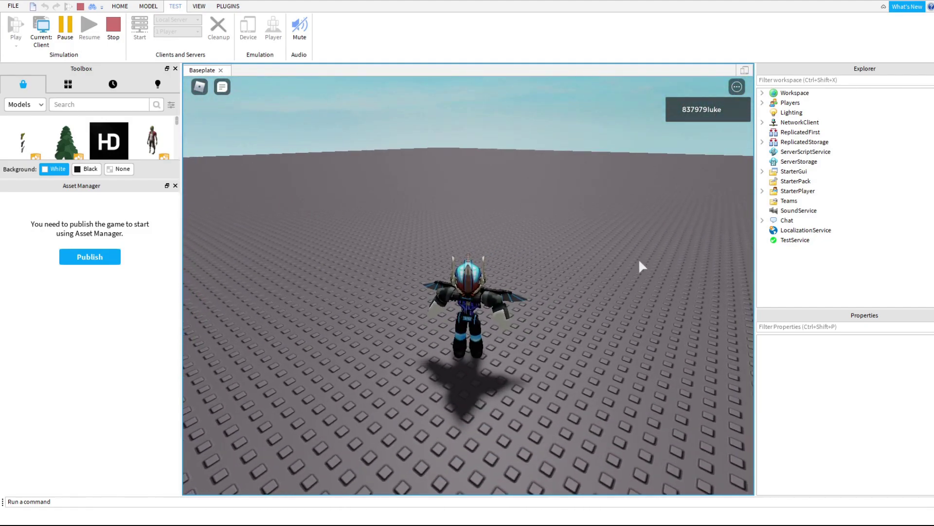
pyautogui.moveTo(618, 279); pyautogui.dragTo(619, 281, button='right')
pyautogui.scroll(-2, 619, 281)
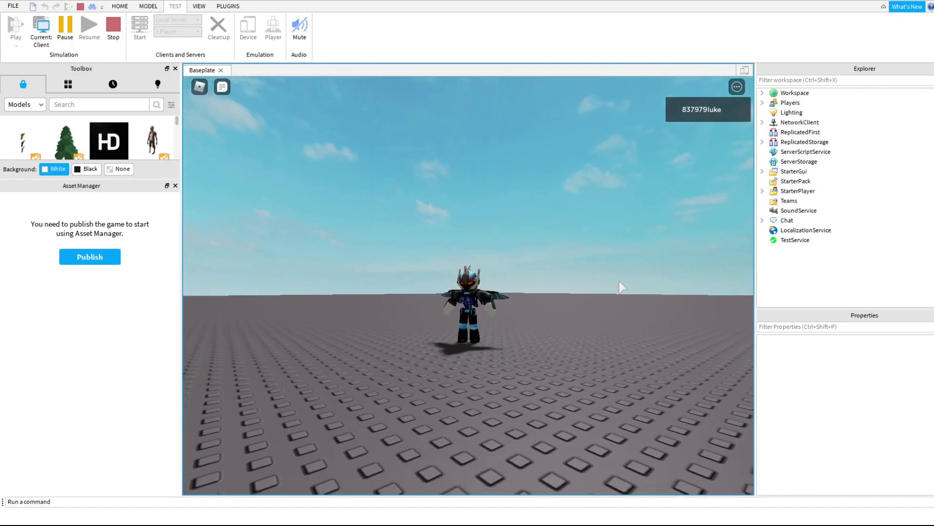